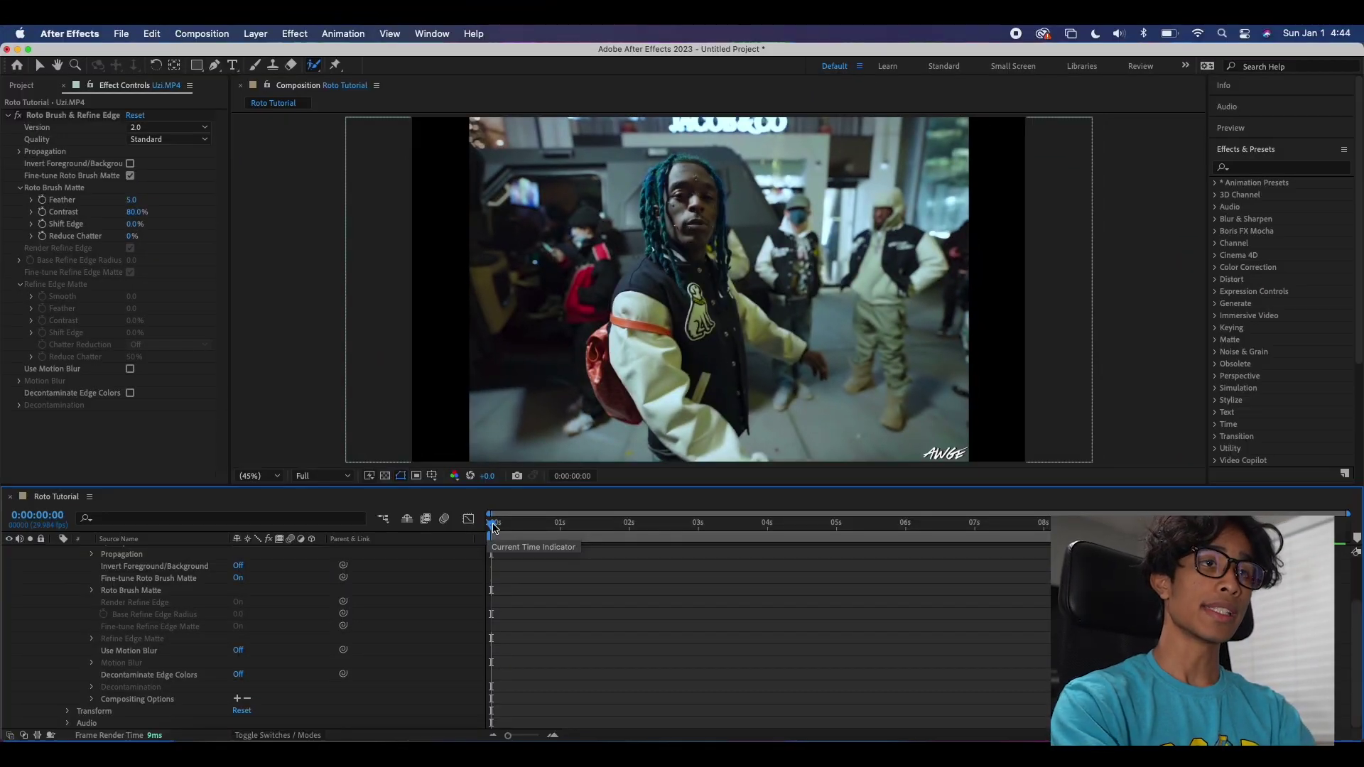
# - Preview the Uzi.MP4 footage and scrub forward to frame 8
pyautogui.press('space')
pyautogui.press('space')
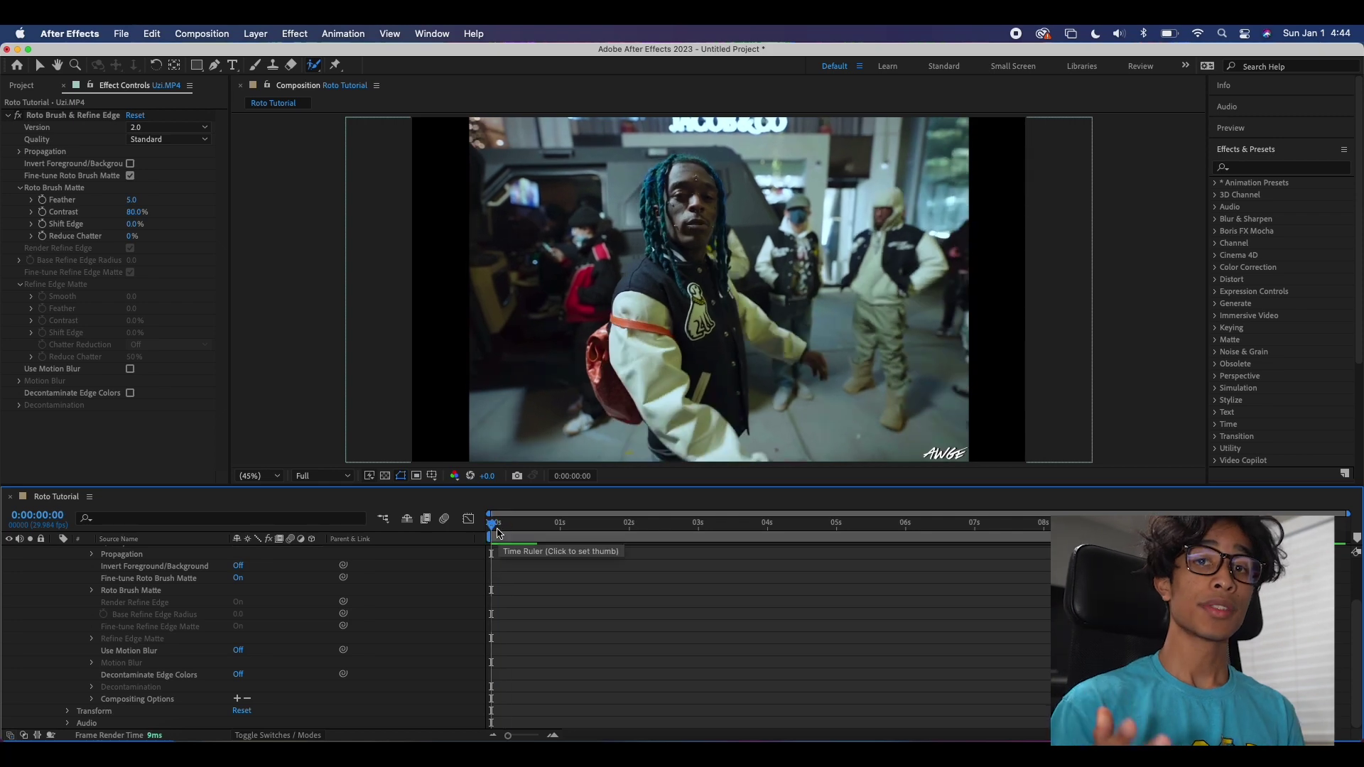
pyautogui.moveTo(497, 533)
pyautogui.mouseDown()
pyautogui.moveTo(510, 528)
pyautogui.moveTo(491, 527)
pyautogui.mouseUp()
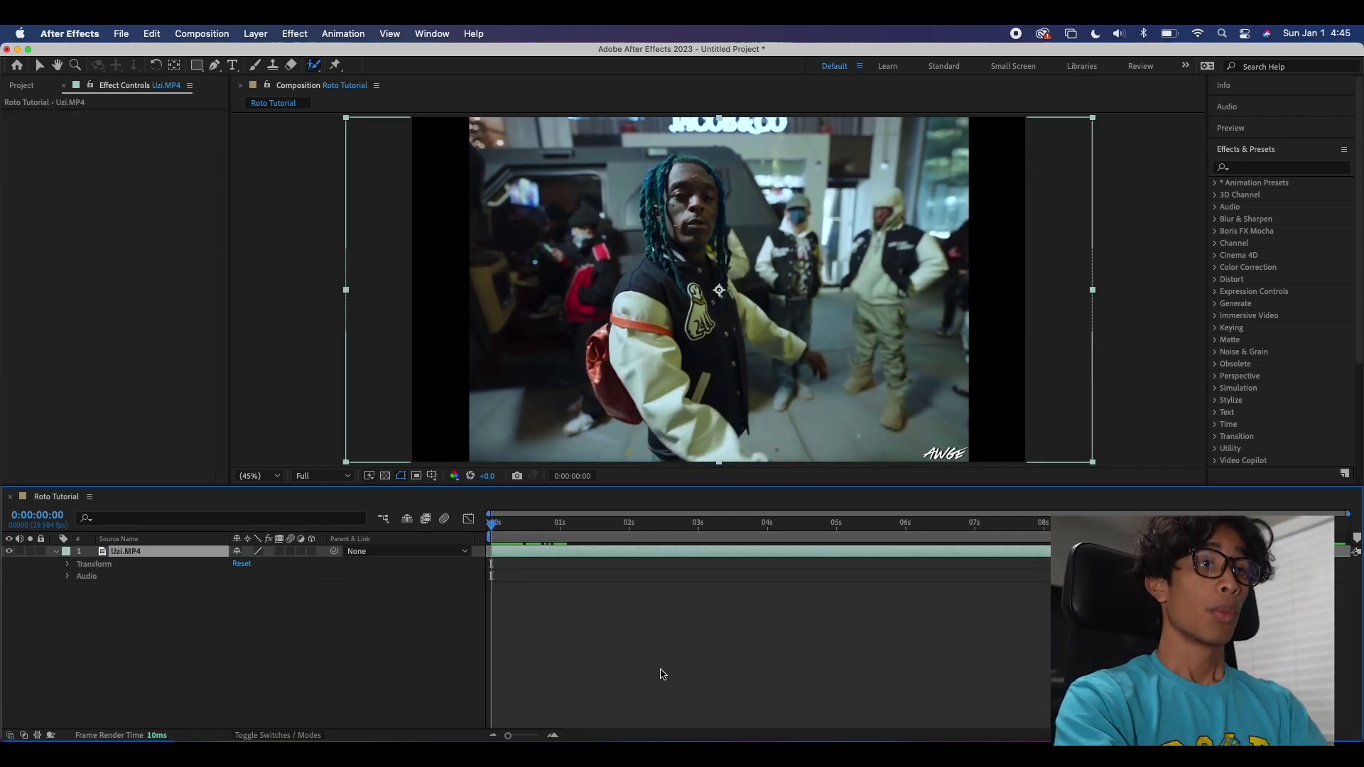
# - Apply Transform > Fit to Comp Height to the Uzi.MP4 layer, then deselect it
pyautogui.rightClick(129, 558)
pyautogui.moveTo(173, 372)
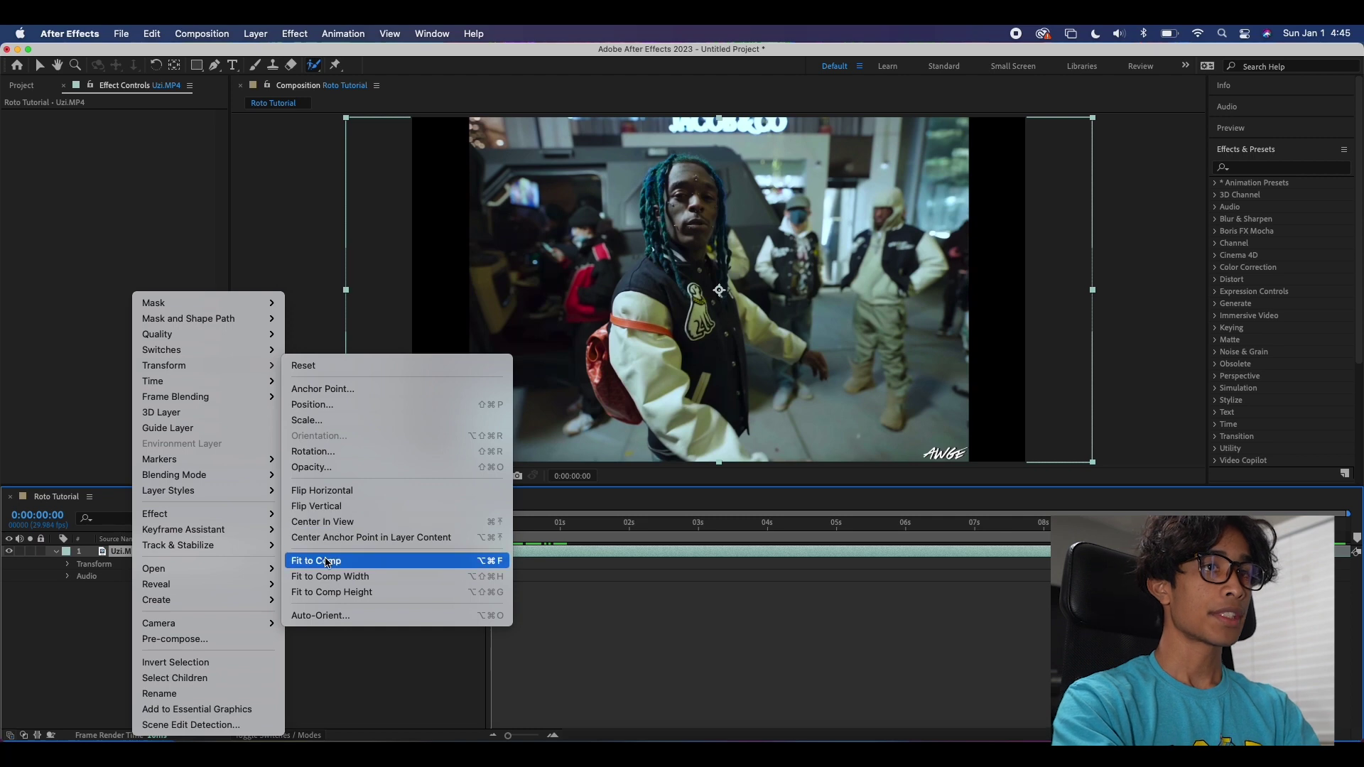
pyautogui.click(339, 594)
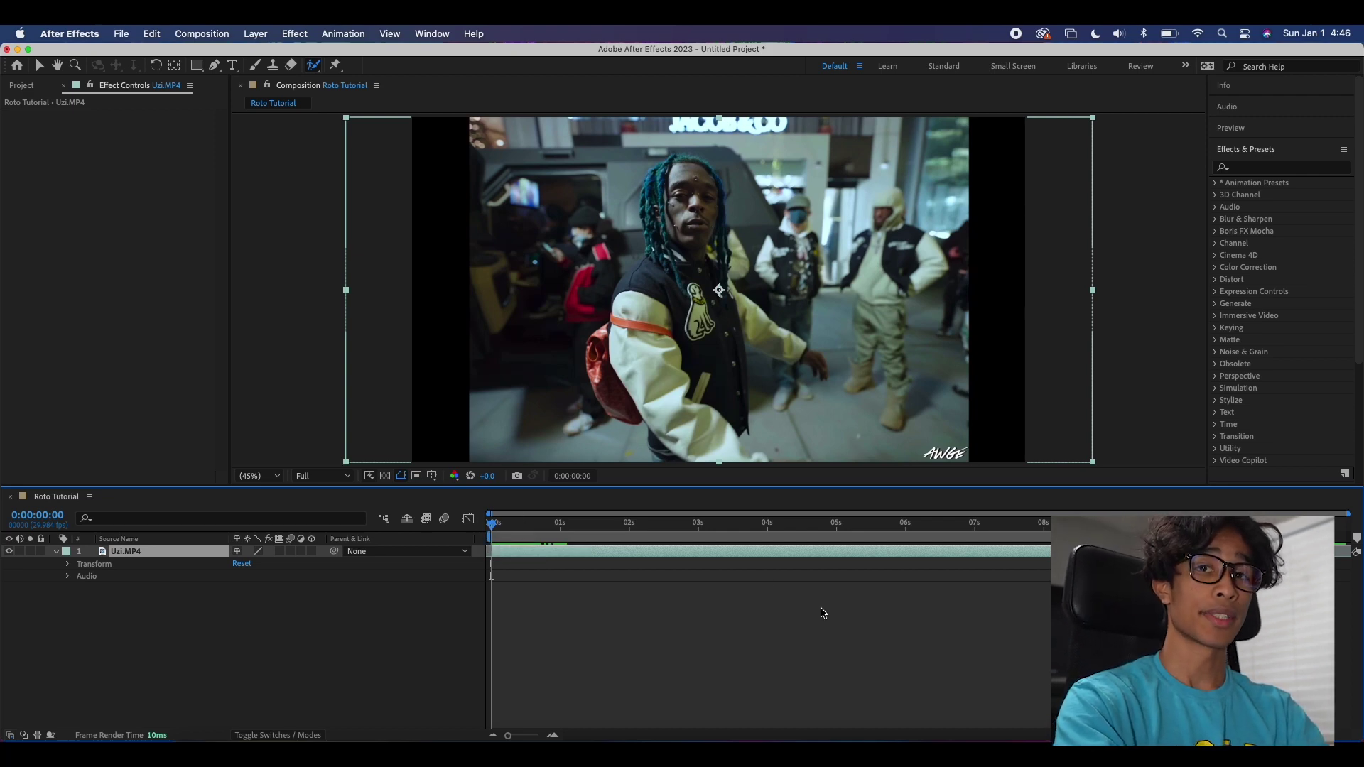
pyautogui.click(547, 590)
# - Open Uzi.MP4 in its own Layer panel and select the Roto Brush tool
pyautogui.doubleClick(537, 554)
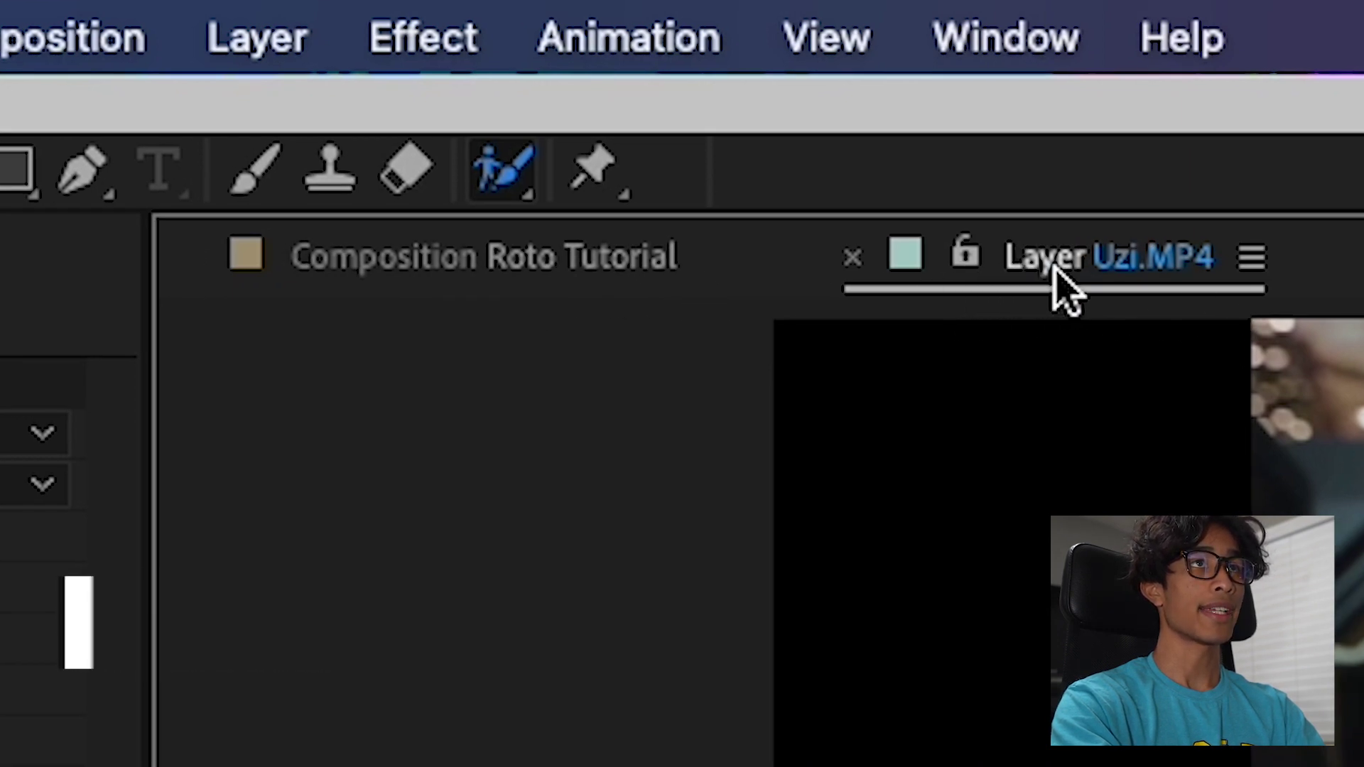
pyautogui.press('v')
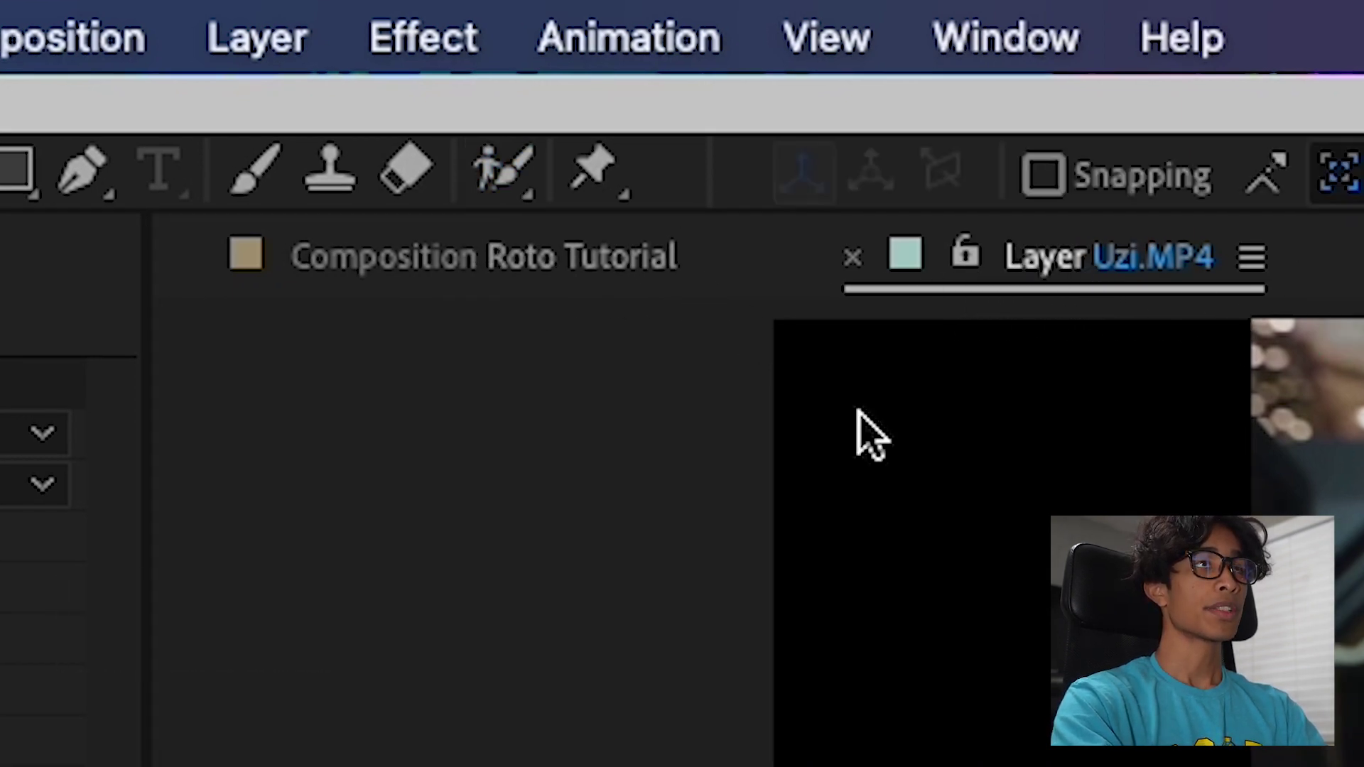
pyautogui.click(524, 199)
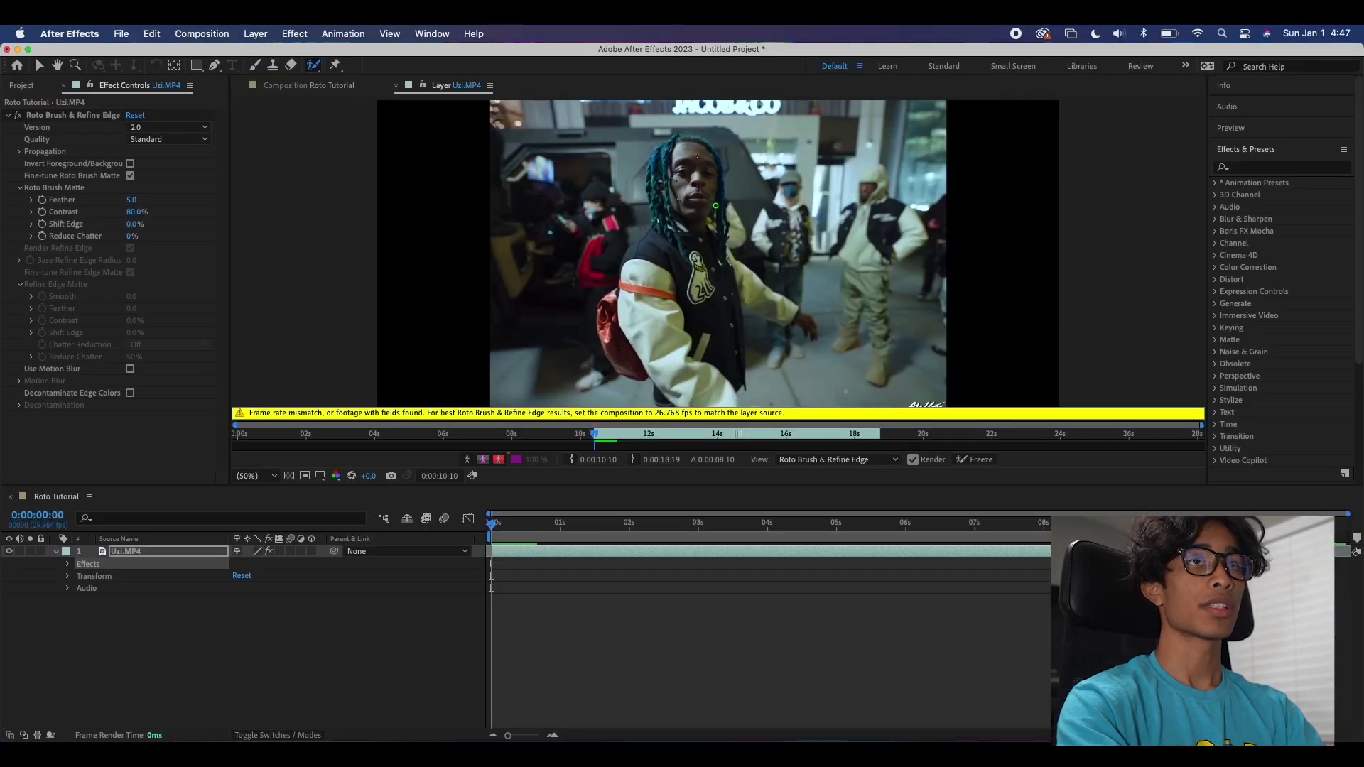
# - Paint Roto Brush strokes over the rapper's face, hair, backpack and arm, subtracting background near his hand
pyautogui.moveTo(676, 173)
pyautogui.mouseDown()
pyautogui.moveTo(695, 225)
pyautogui.moveTo(684, 254)
pyautogui.moveTo(702, 271)
pyautogui.moveTo(675, 311)
pyautogui.mouseUp()
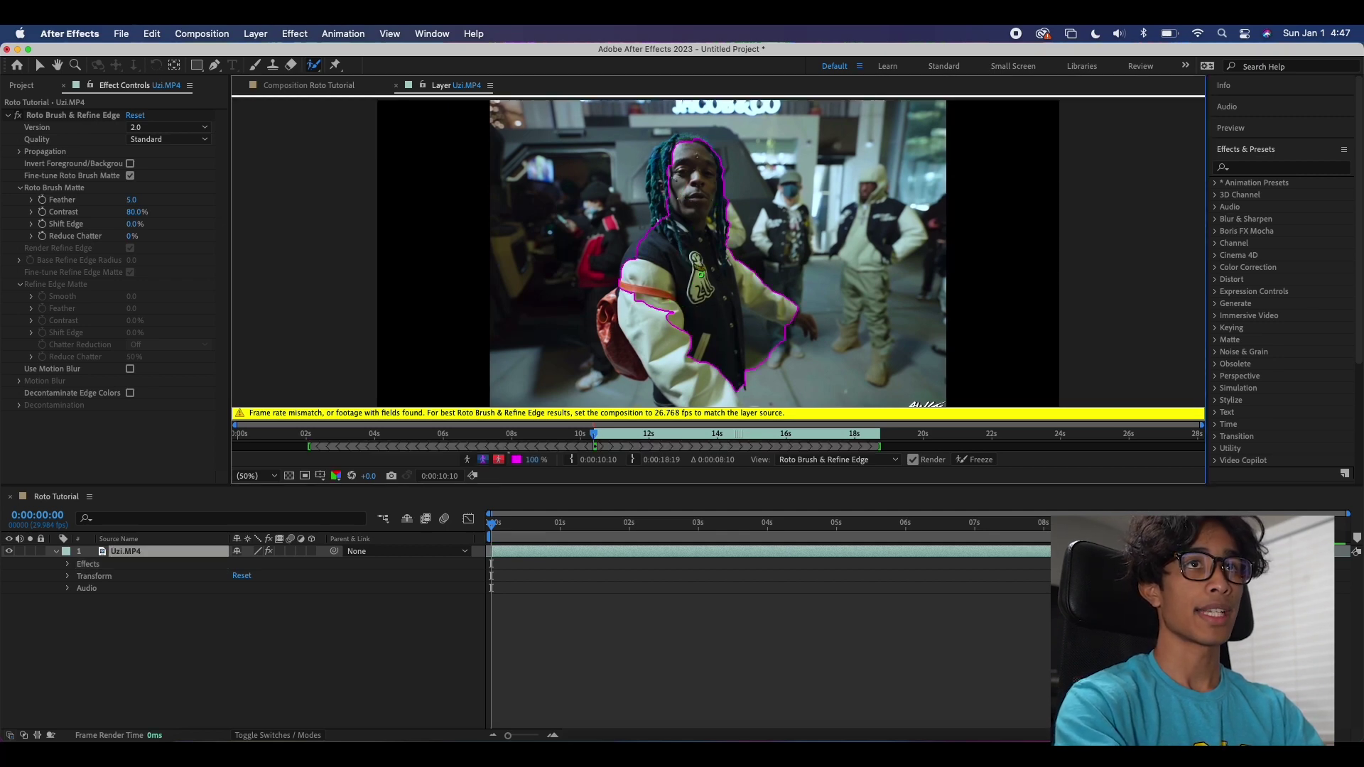
pyautogui.moveTo(665, 157); pyautogui.dragTo(661, 212)
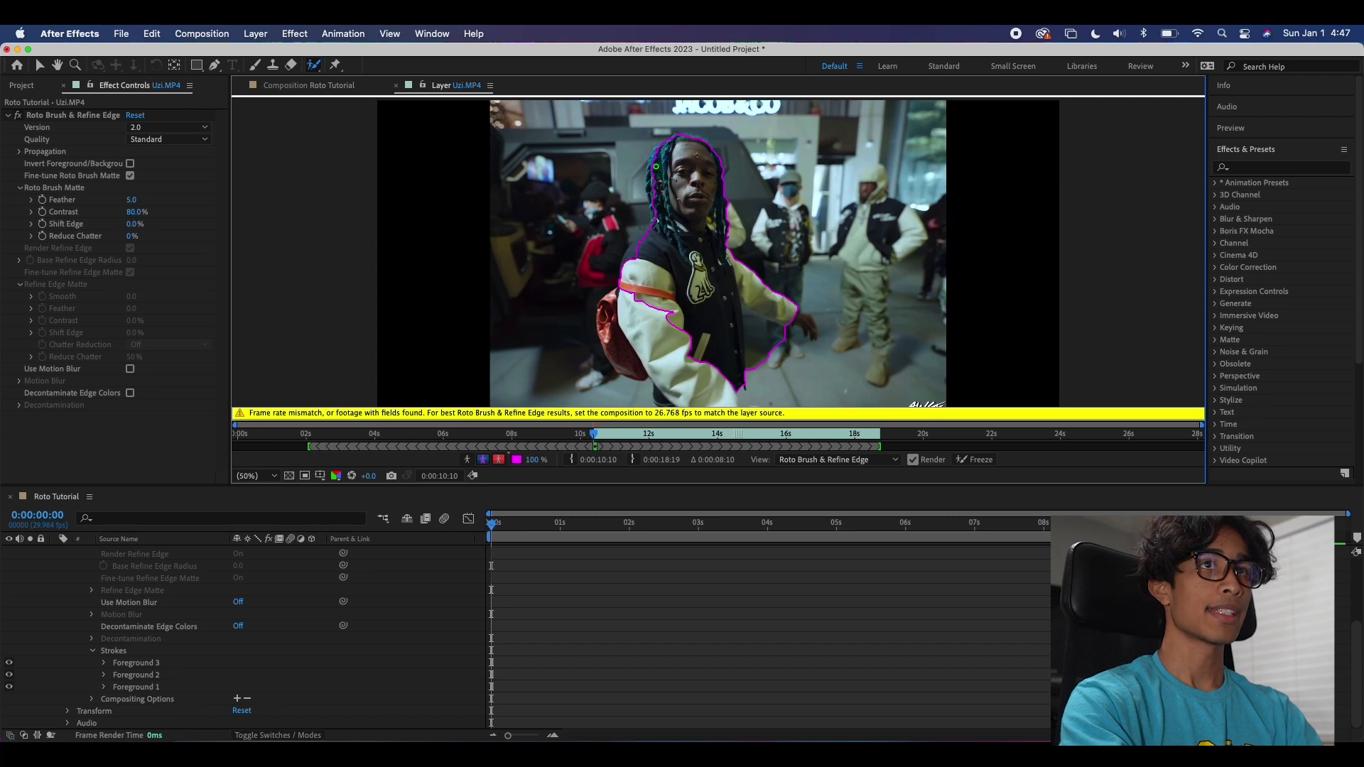
pyautogui.moveTo(655, 193); pyautogui.dragTo(663, 197)
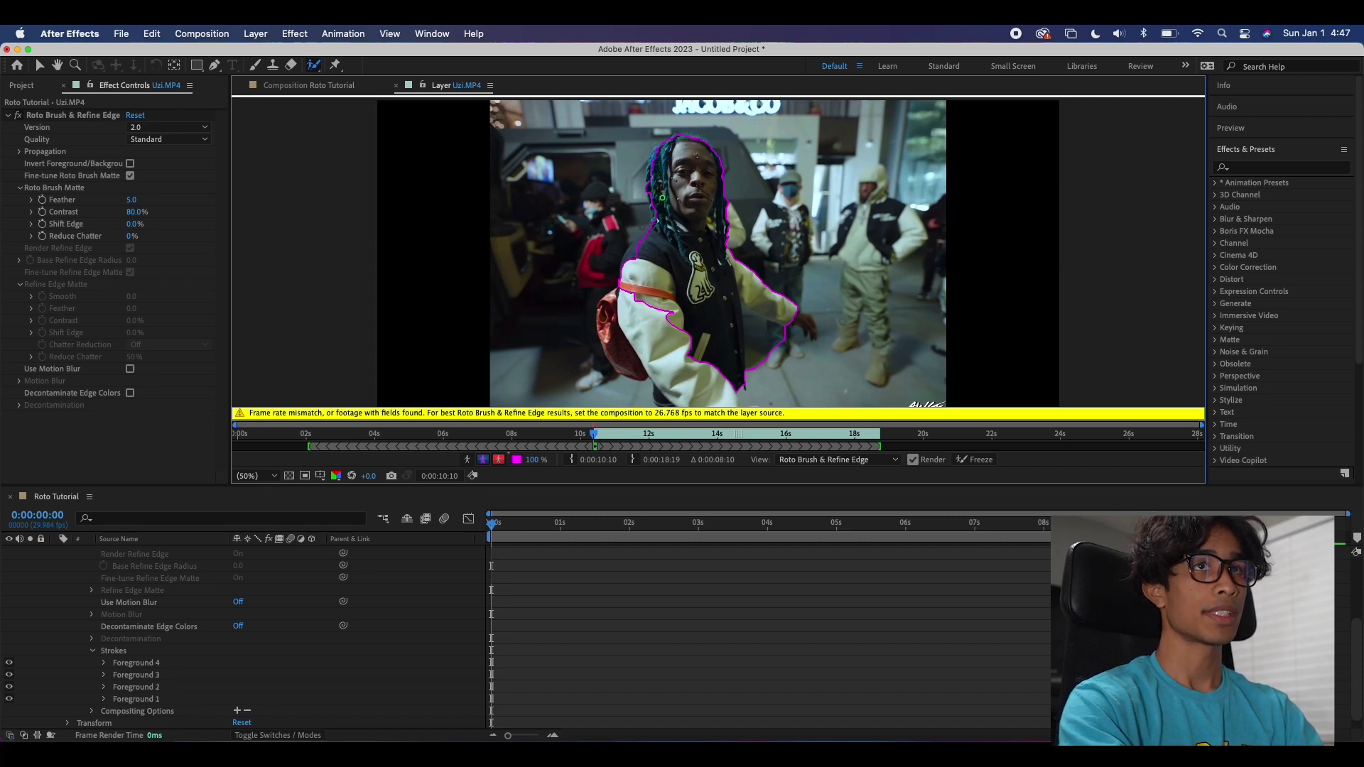
pyautogui.moveTo(781, 311); pyautogui.dragTo(808, 328)
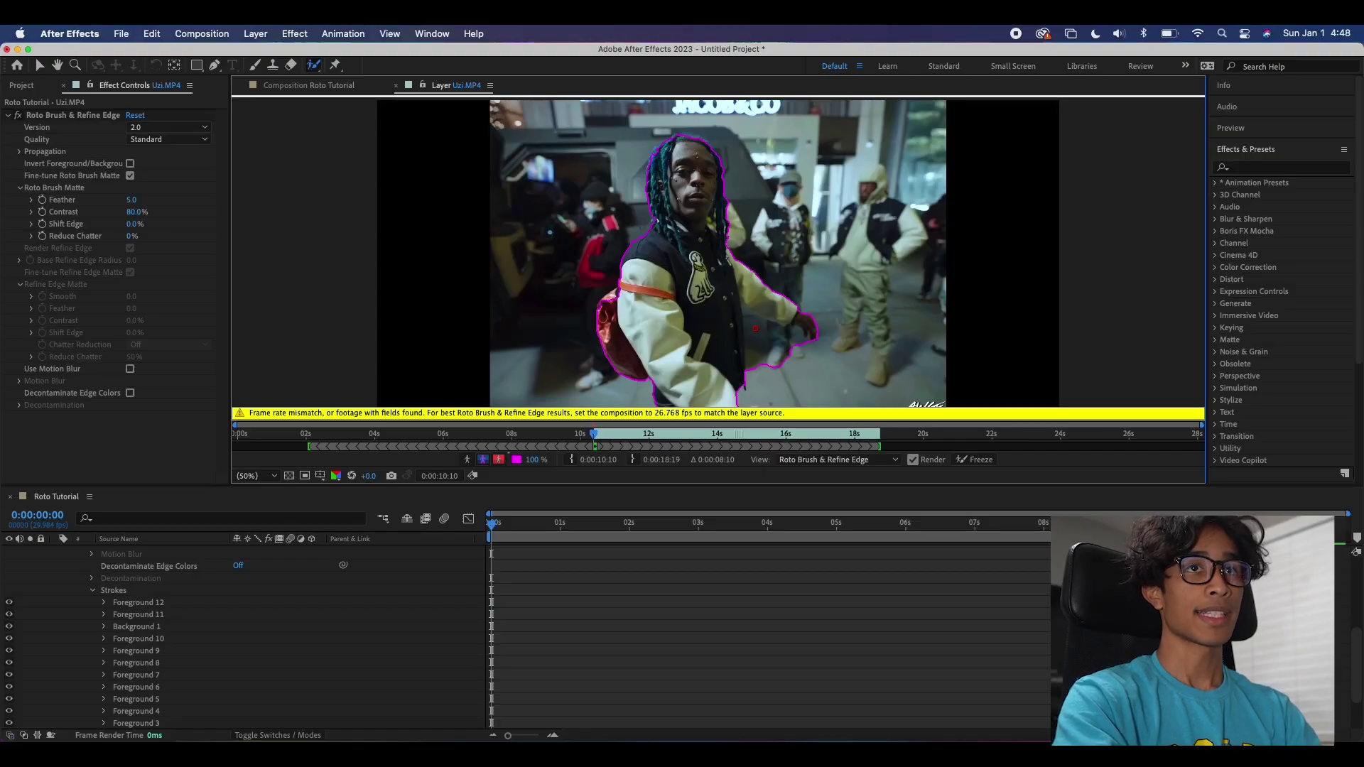
pyautogui.moveTo(787, 364); pyautogui.dragTo(790, 365)
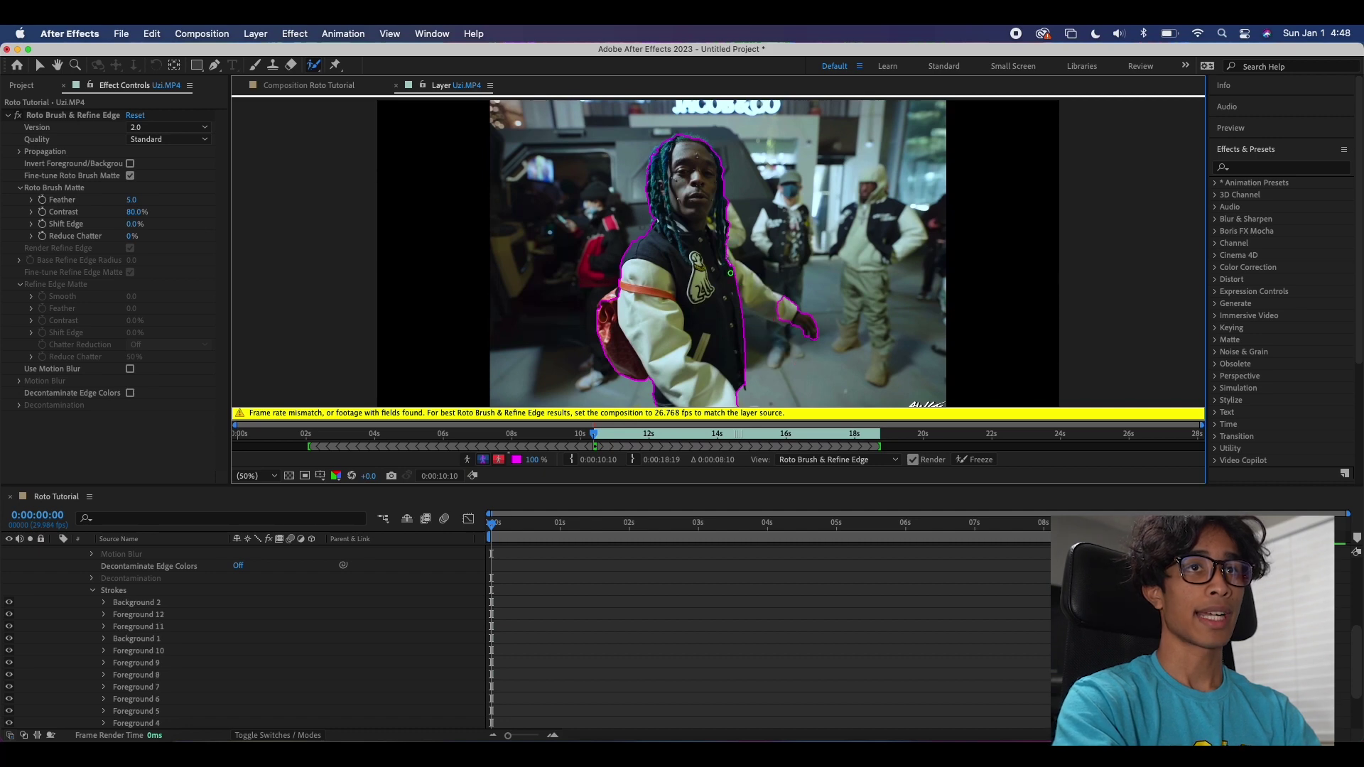
pyautogui.moveTo(777, 307); pyautogui.dragTo(779, 308)
pyautogui.click(785, 311)
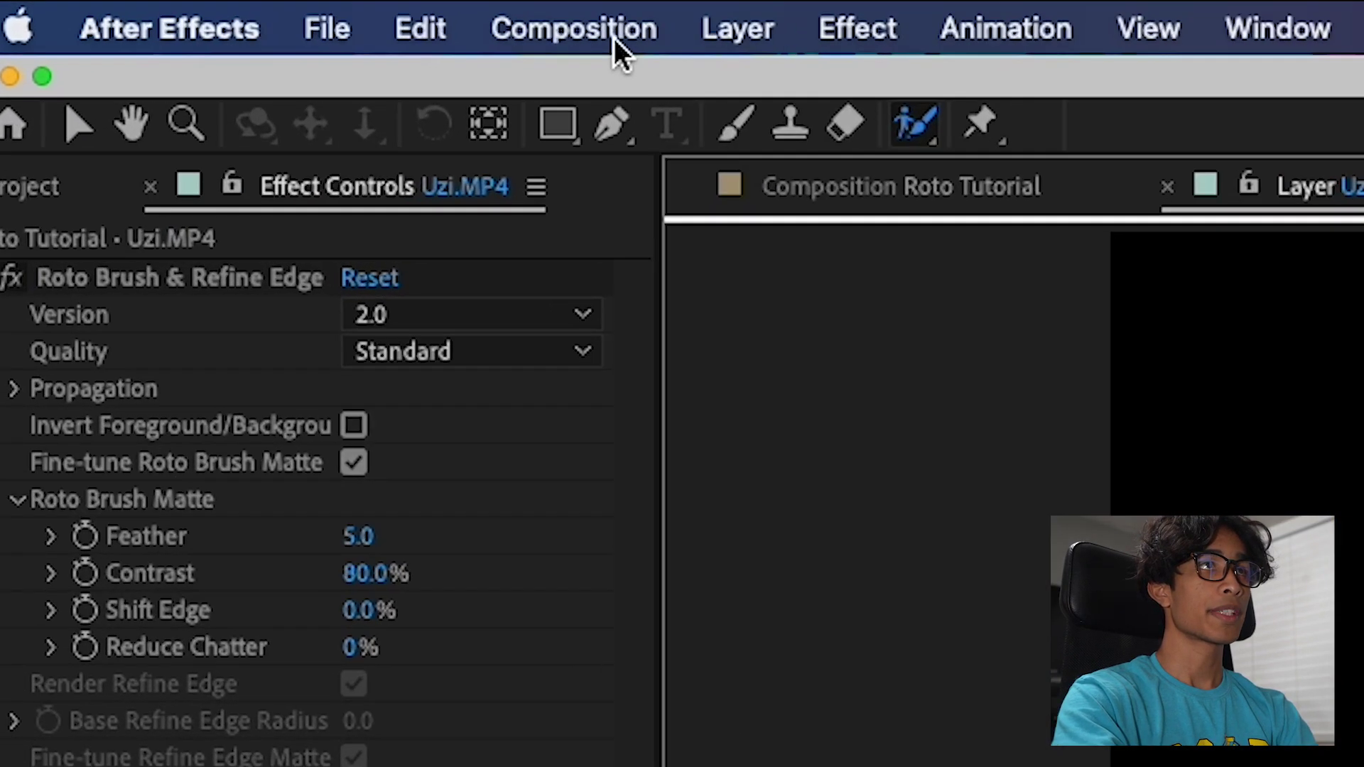
pyautogui.click(202, 33)
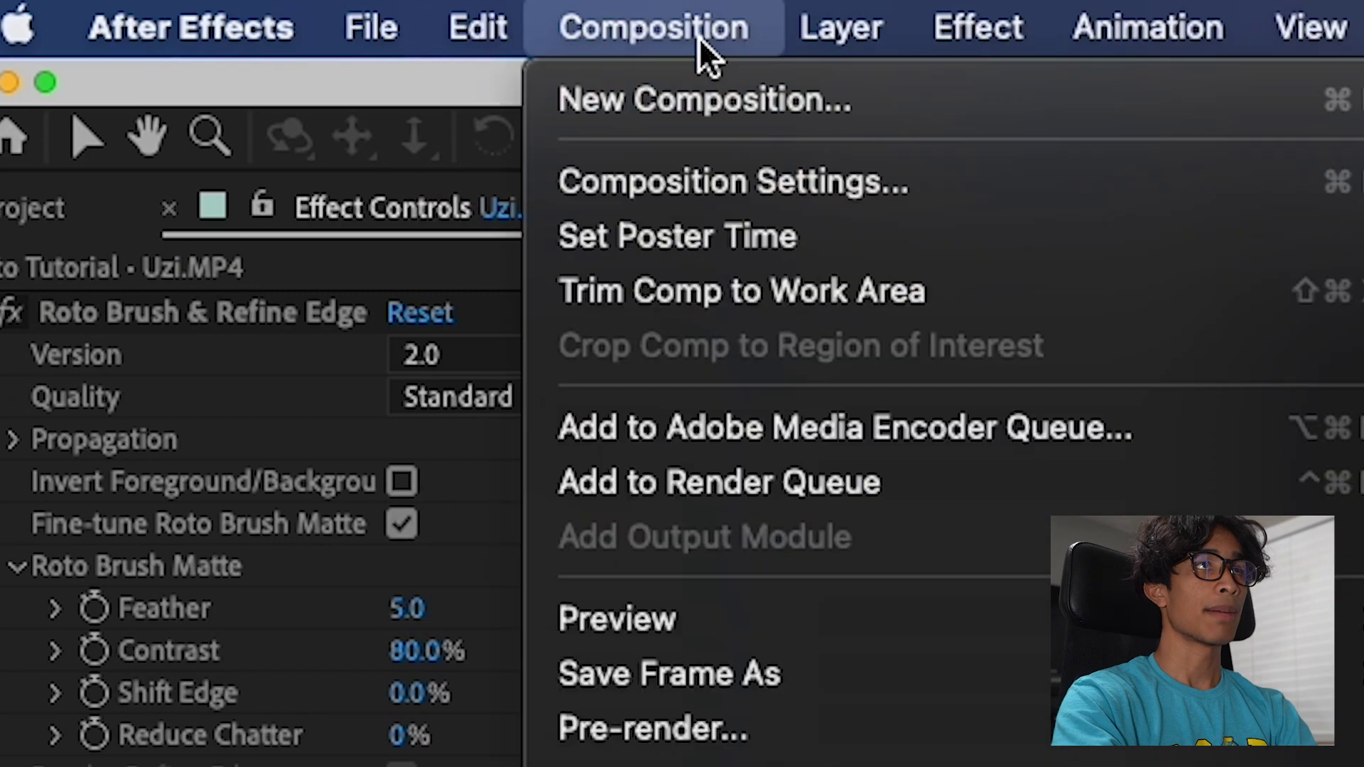
# - Set the Roto Tutorial composition frame rate to 26.768 fps in Composition Settings
pyautogui.click(705, 167)
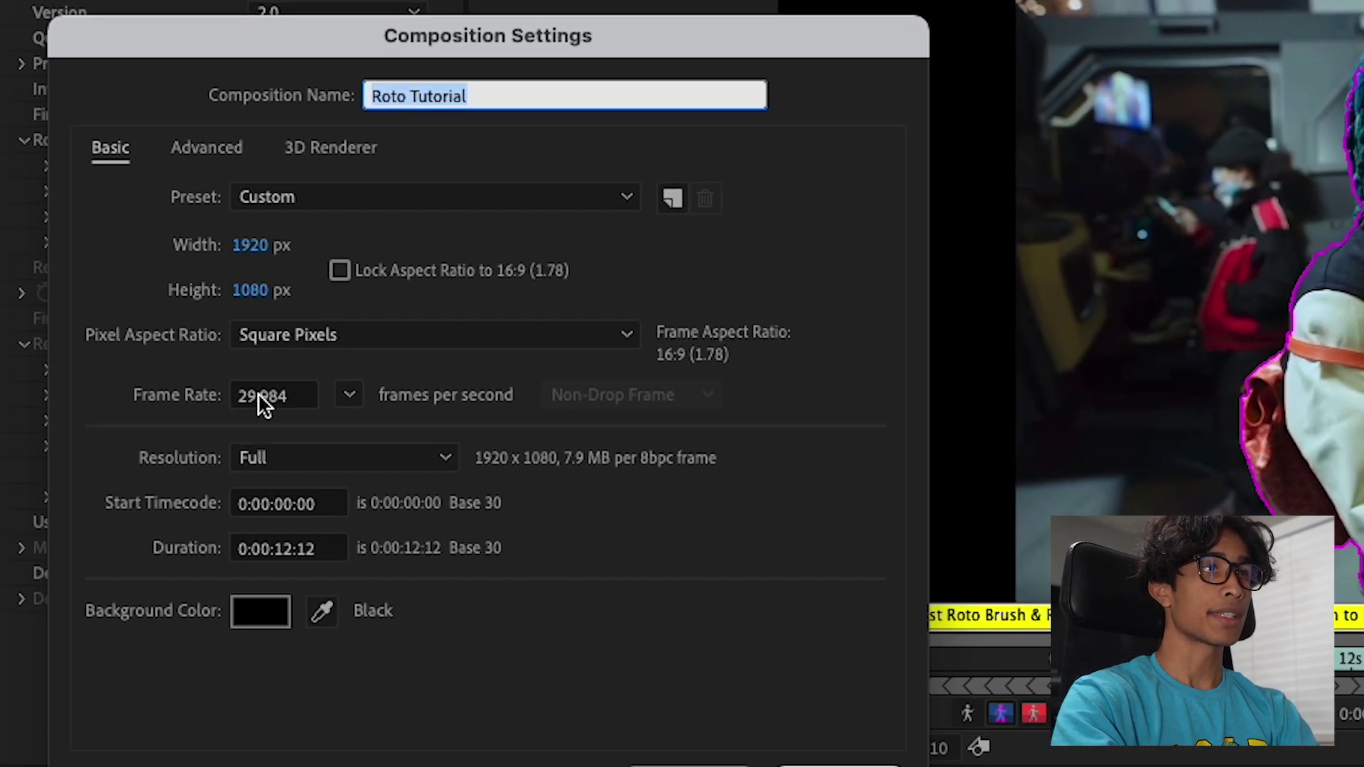
pyautogui.click(302, 395)
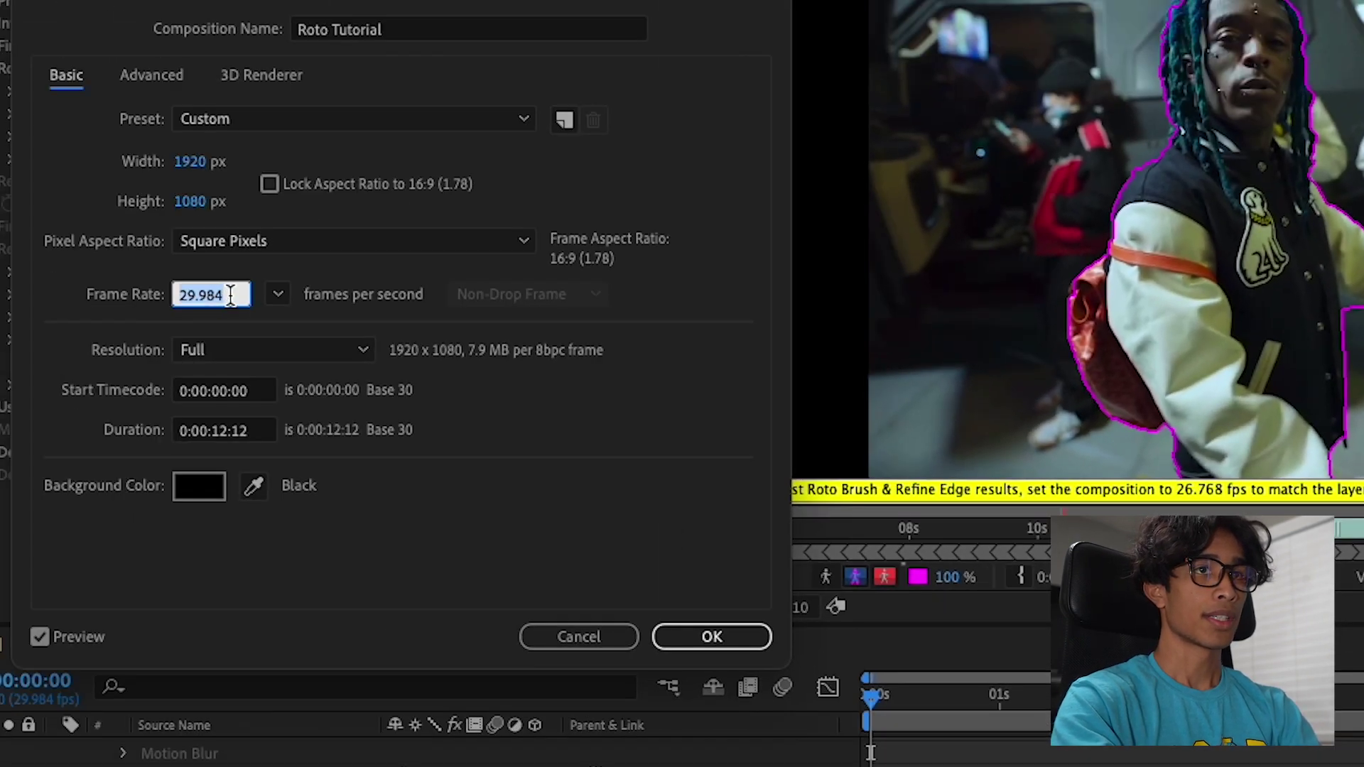
pyautogui.write('26.76')
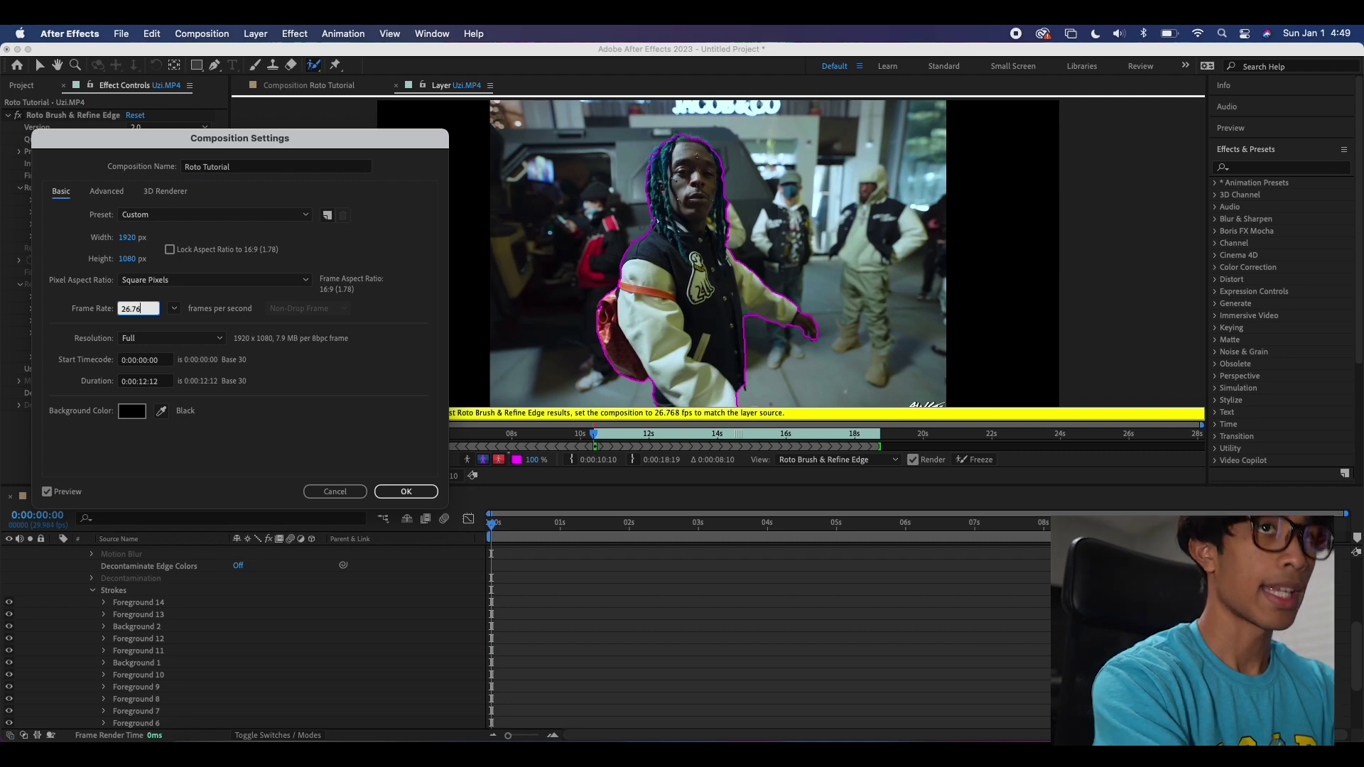
pyautogui.press('Return')
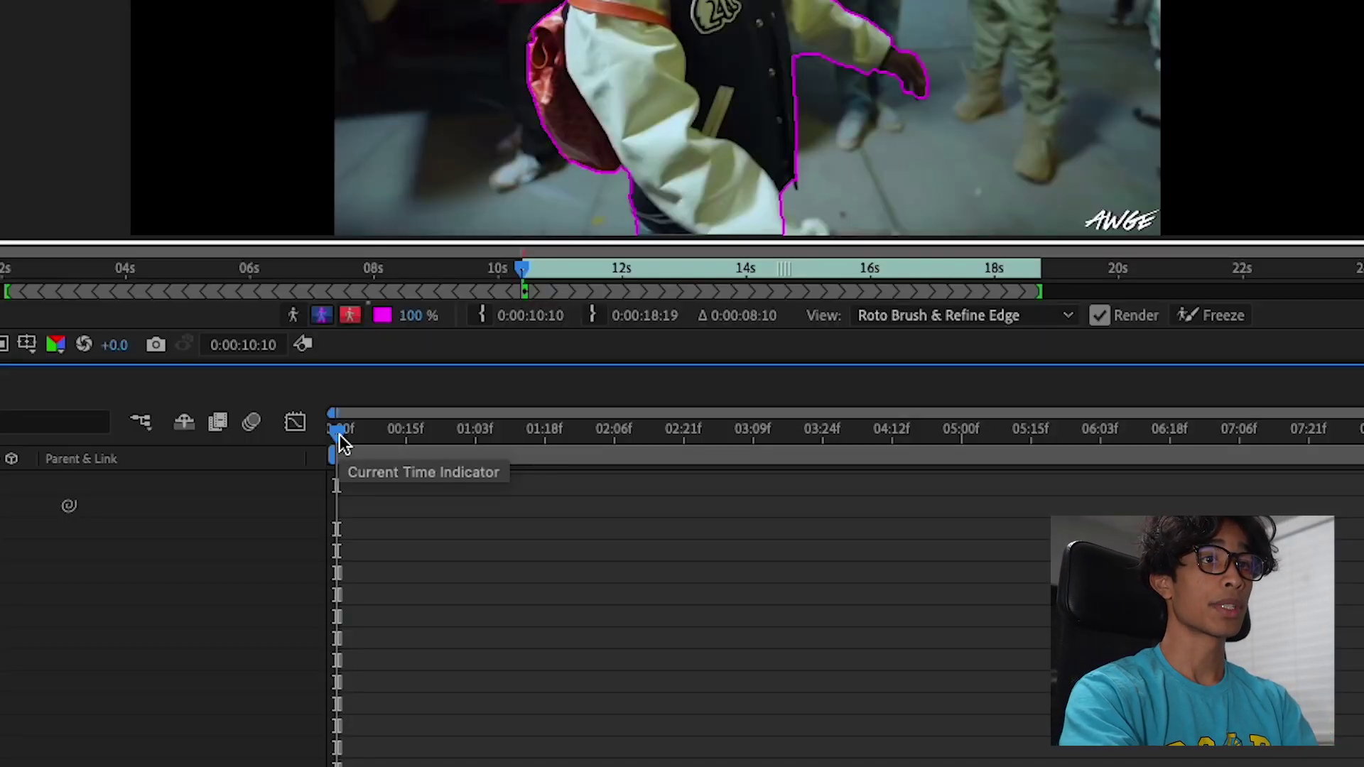
# - Step forward a few frames to check how the matte follows the rapper
pyautogui.moveTo(338, 444); pyautogui.dragTo(357, 442)
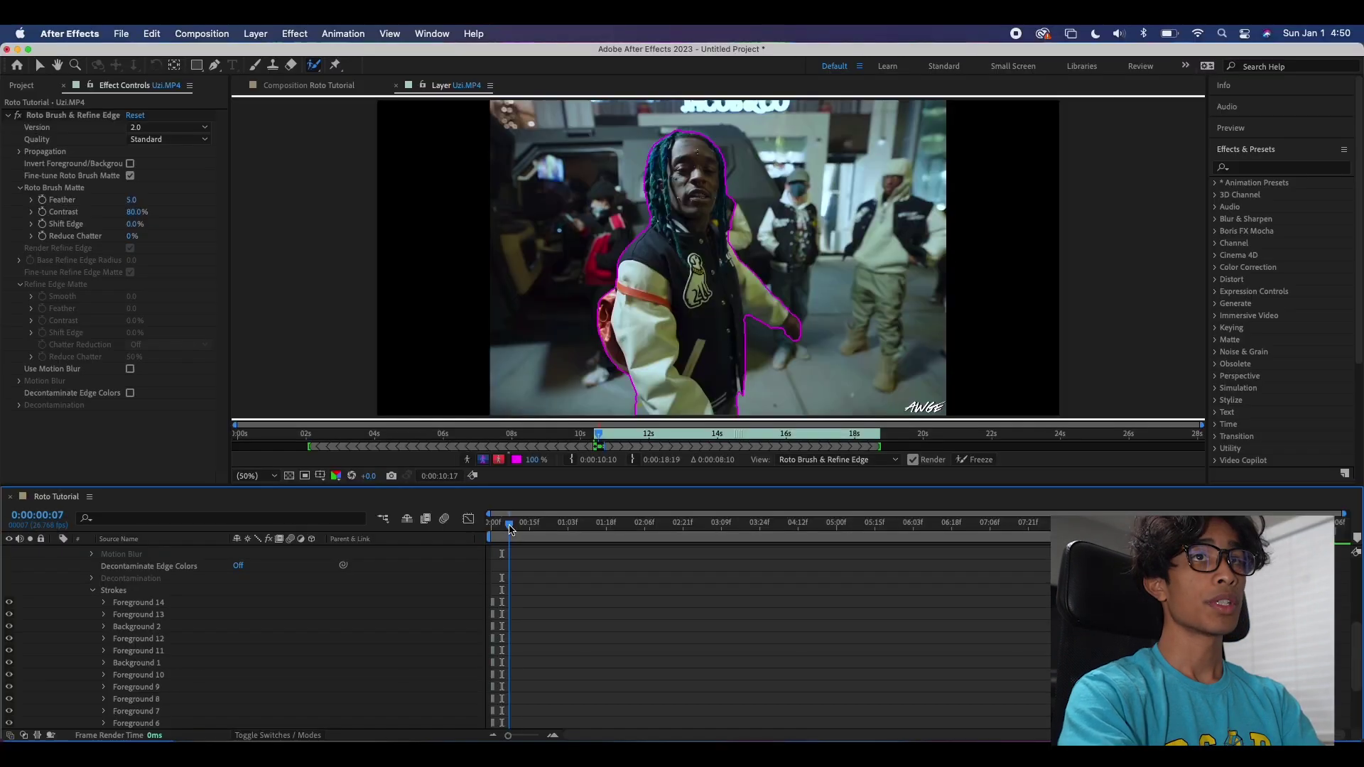
pyautogui.moveTo(359, 444); pyautogui.dragTo(378, 442)
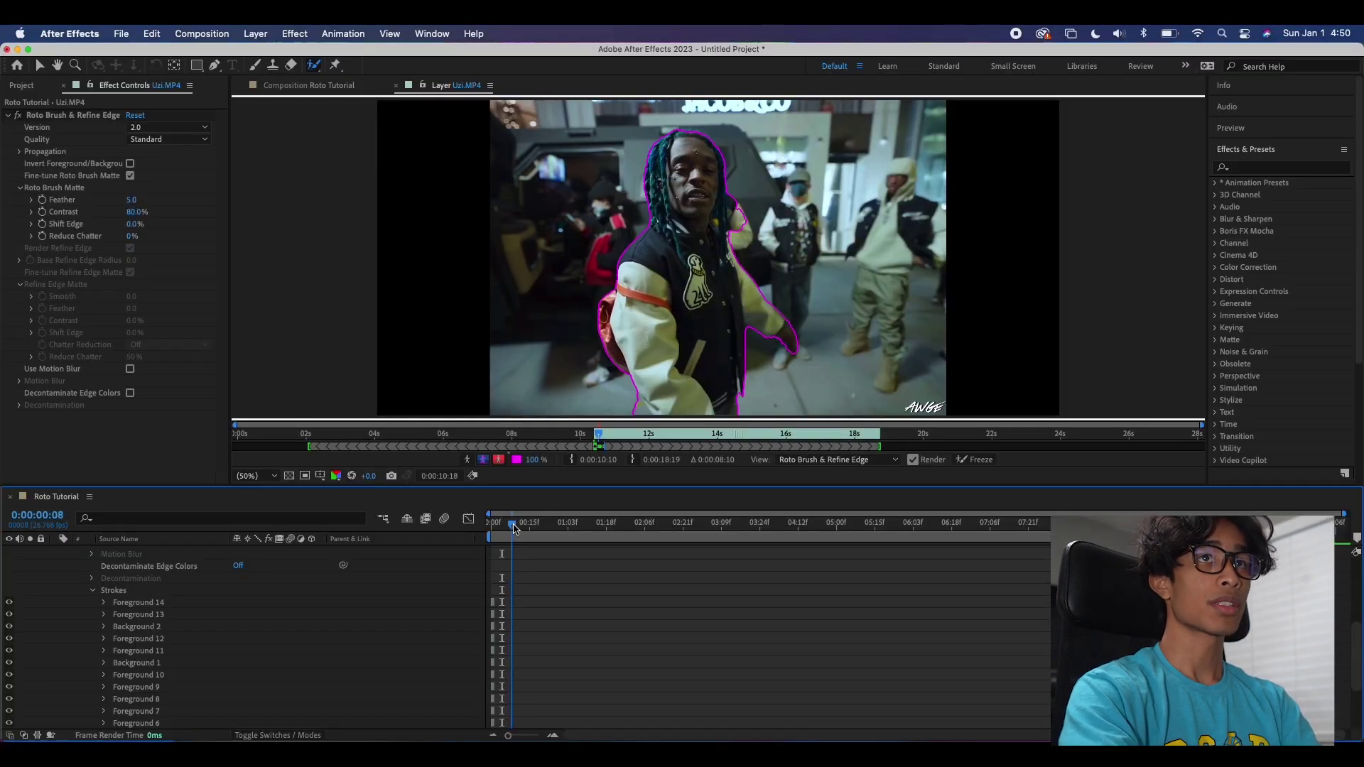
pyautogui.moveTo(515, 527); pyautogui.dragTo(517, 528)
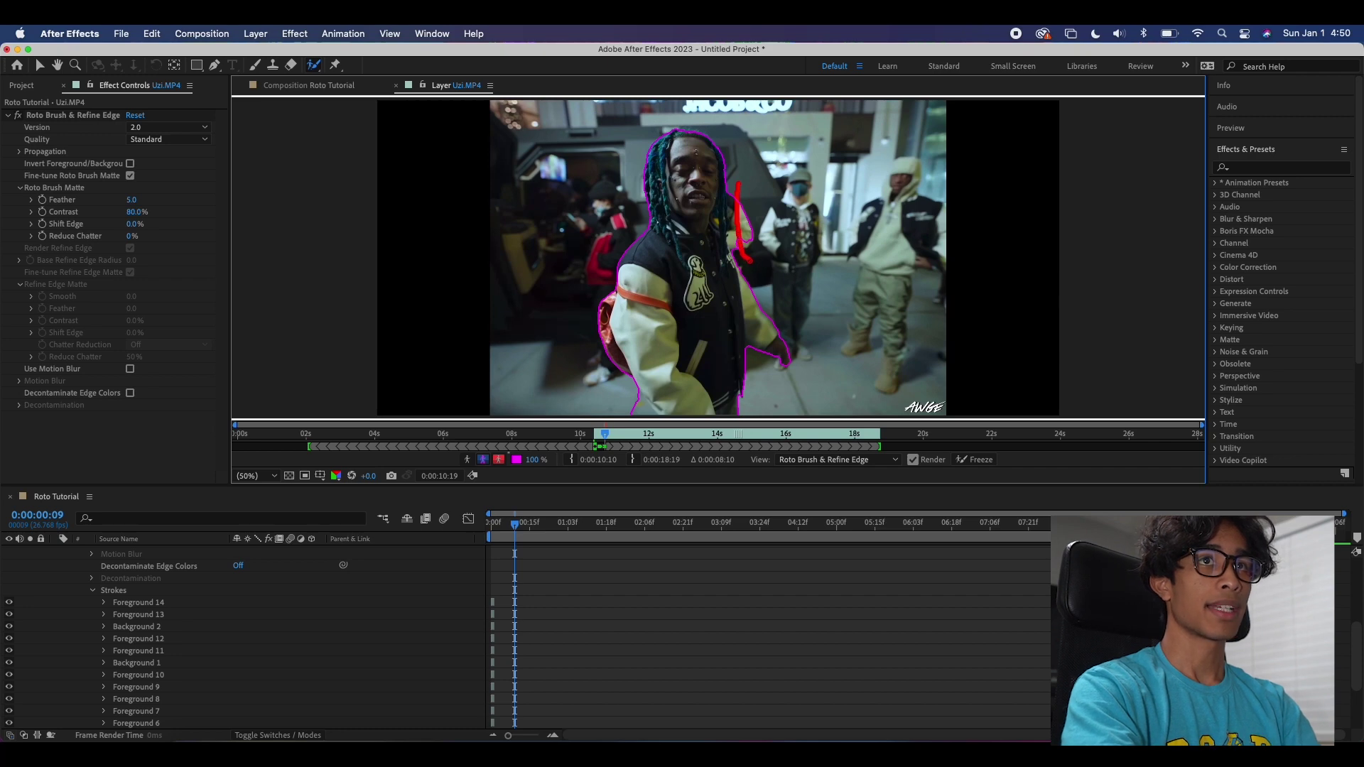
# - Subtract background beside the arm and jacket, add a foreground fix, and propagate to 0:00:01:17
pyautogui.moveTo(749, 261); pyautogui.dragTo(750, 262)
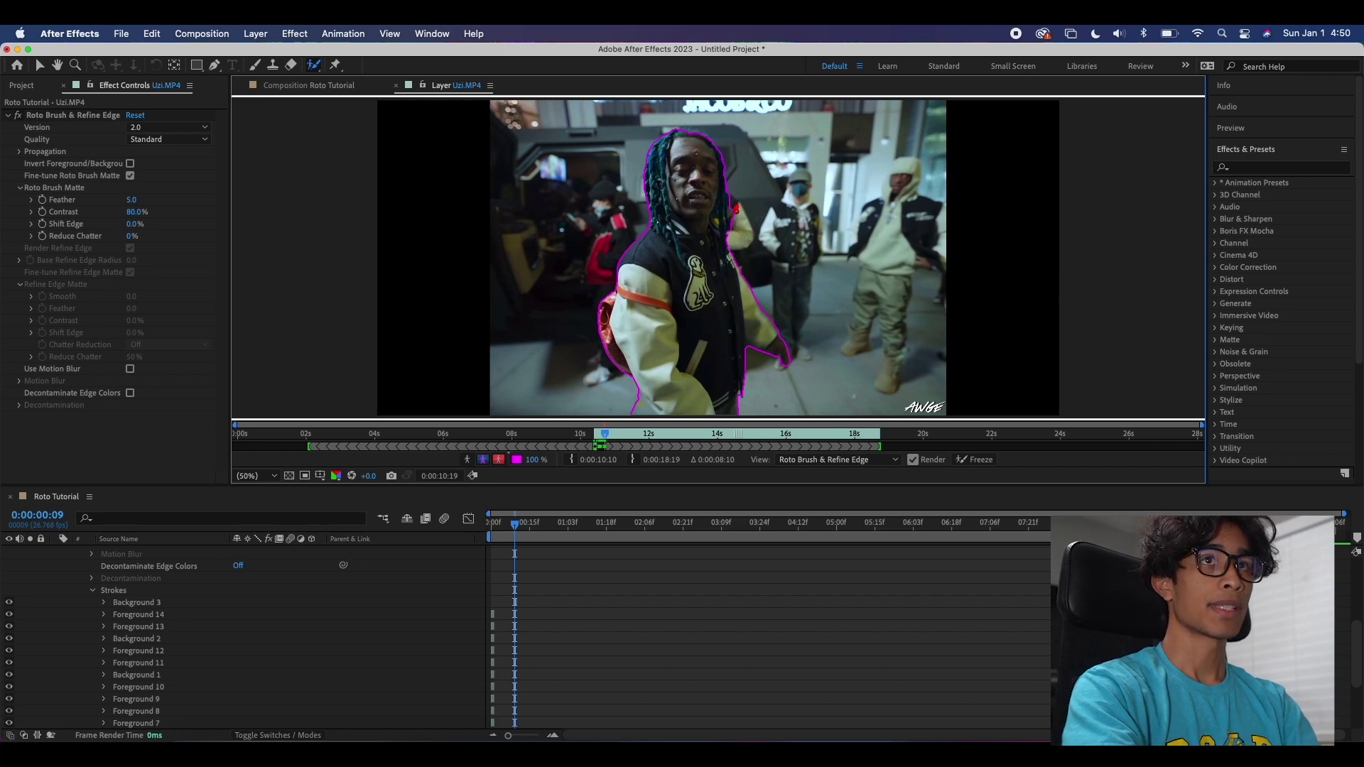
pyautogui.moveTo(736, 215); pyautogui.dragTo(737, 224)
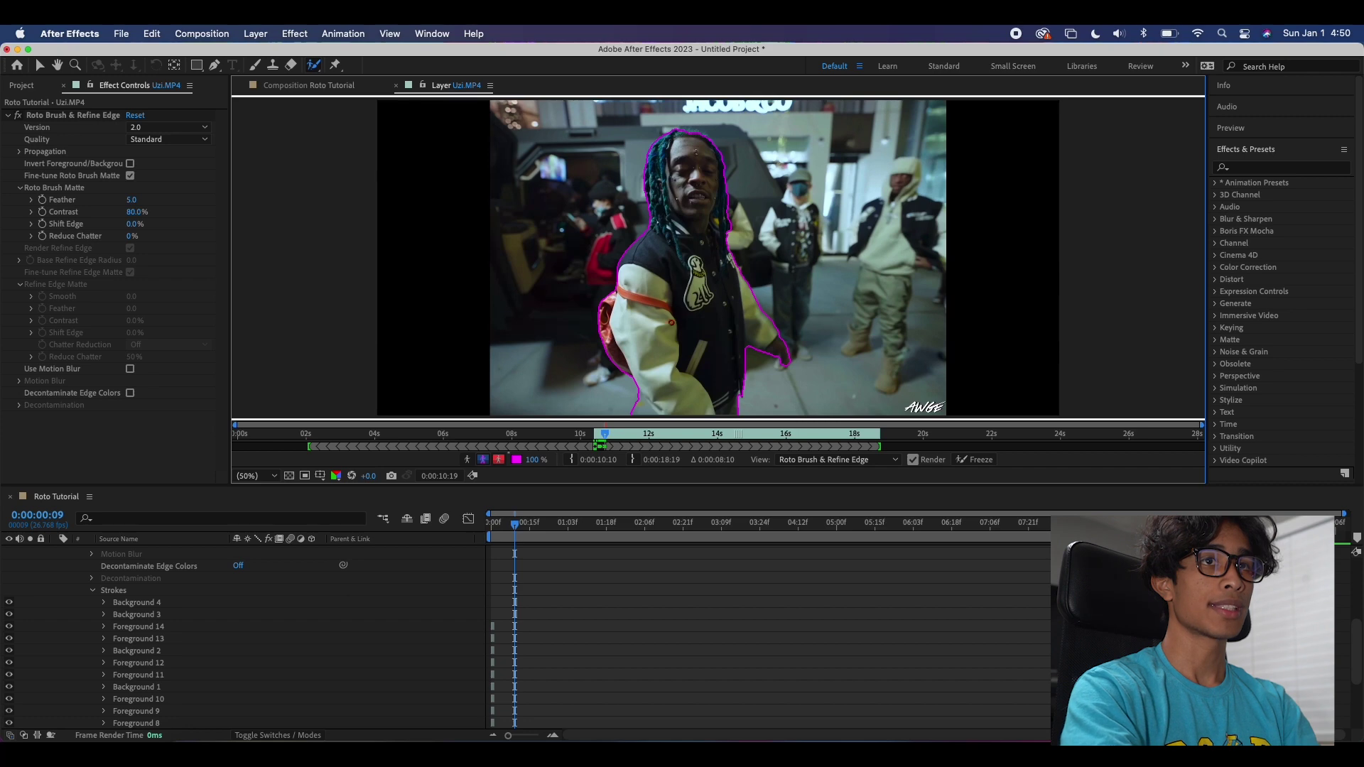
pyautogui.click(666, 396)
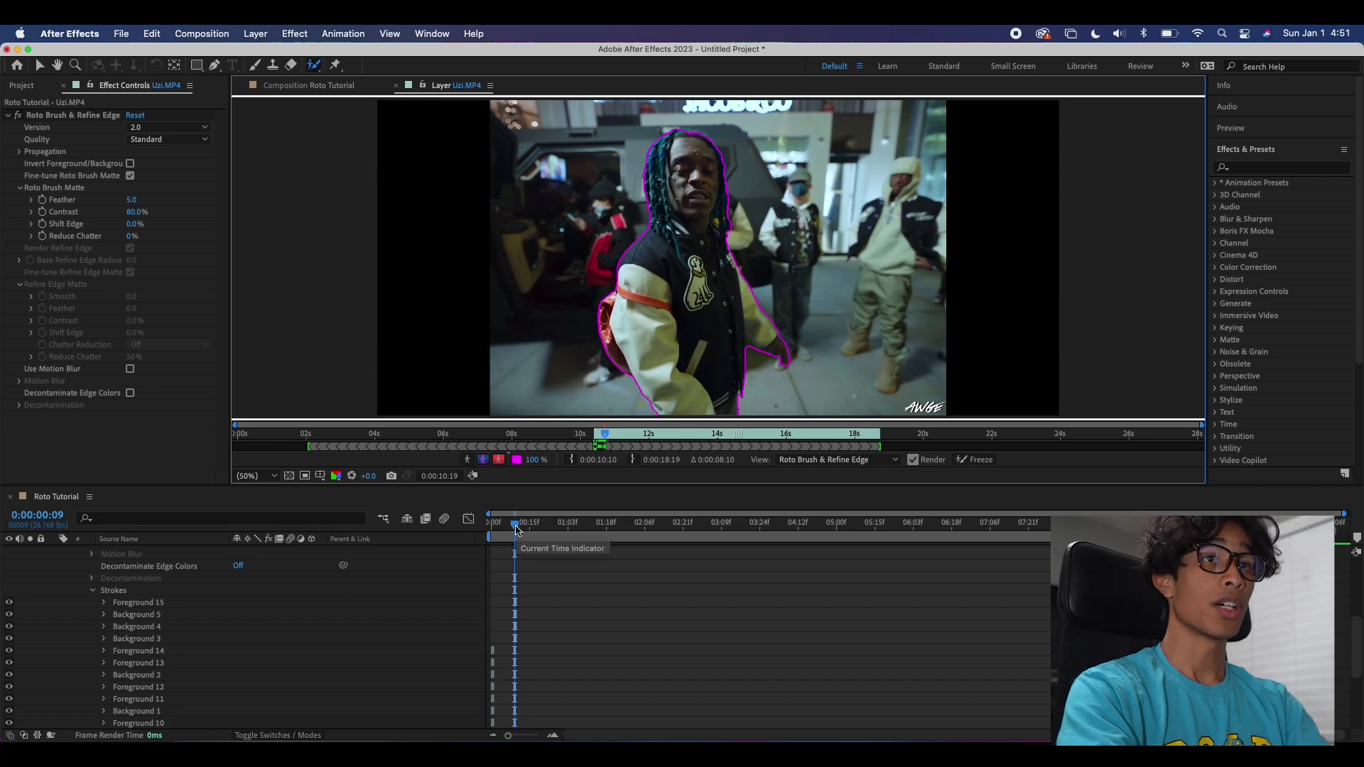
pyautogui.moveTo(516, 529); pyautogui.dragTo(604, 529)
pyautogui.scroll(2, 618, 284)
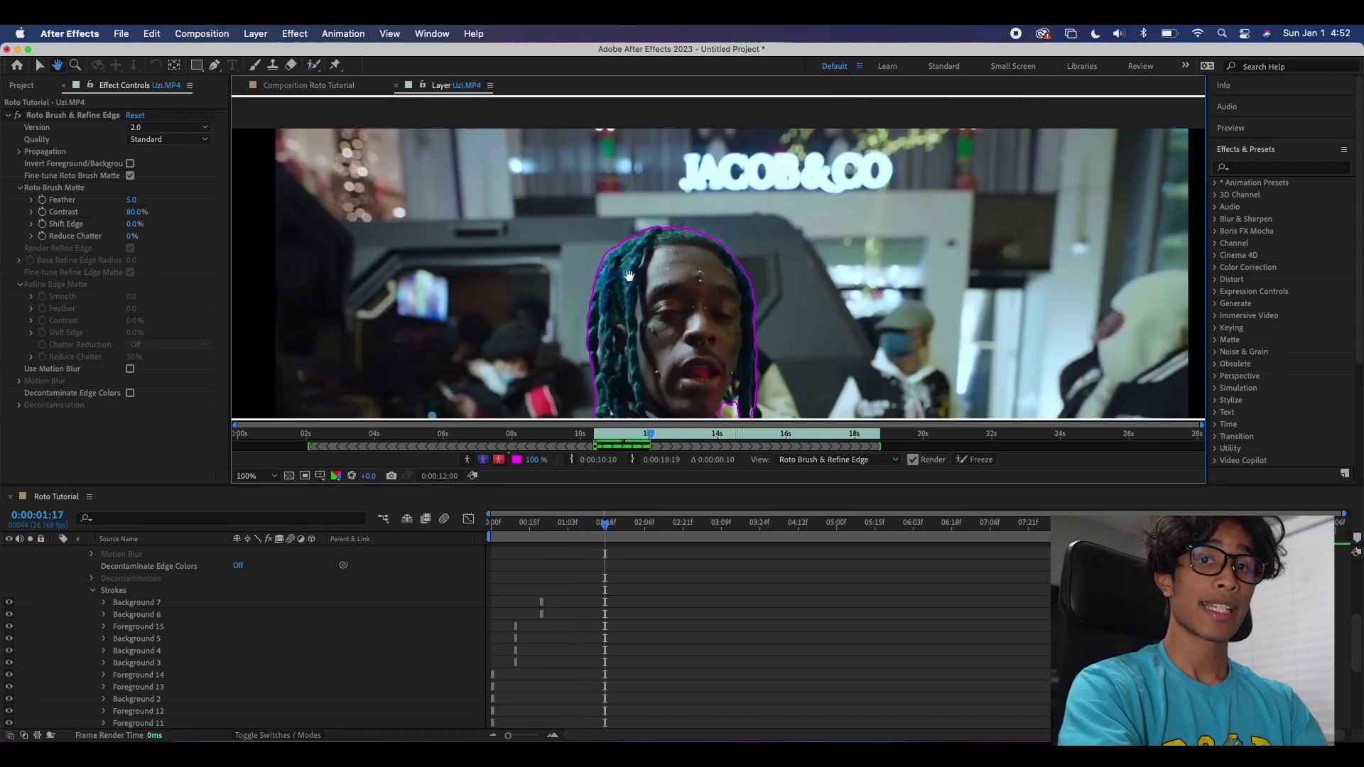
# - Zoom in on the rapper's head and switch to the Refine Edge Tool
pyautogui.scroll(1, 706, 233)
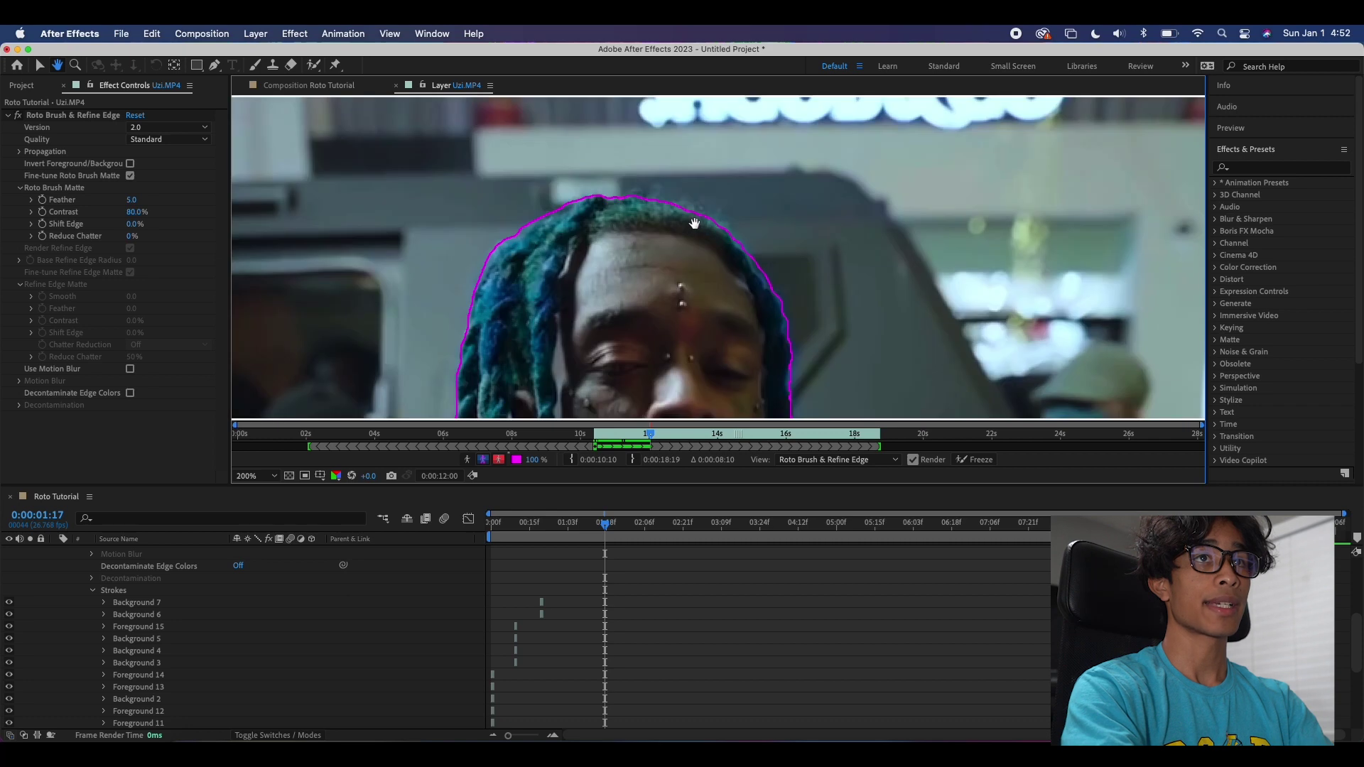
pyautogui.moveTo(695, 222); pyautogui.dragTo(690, 246)
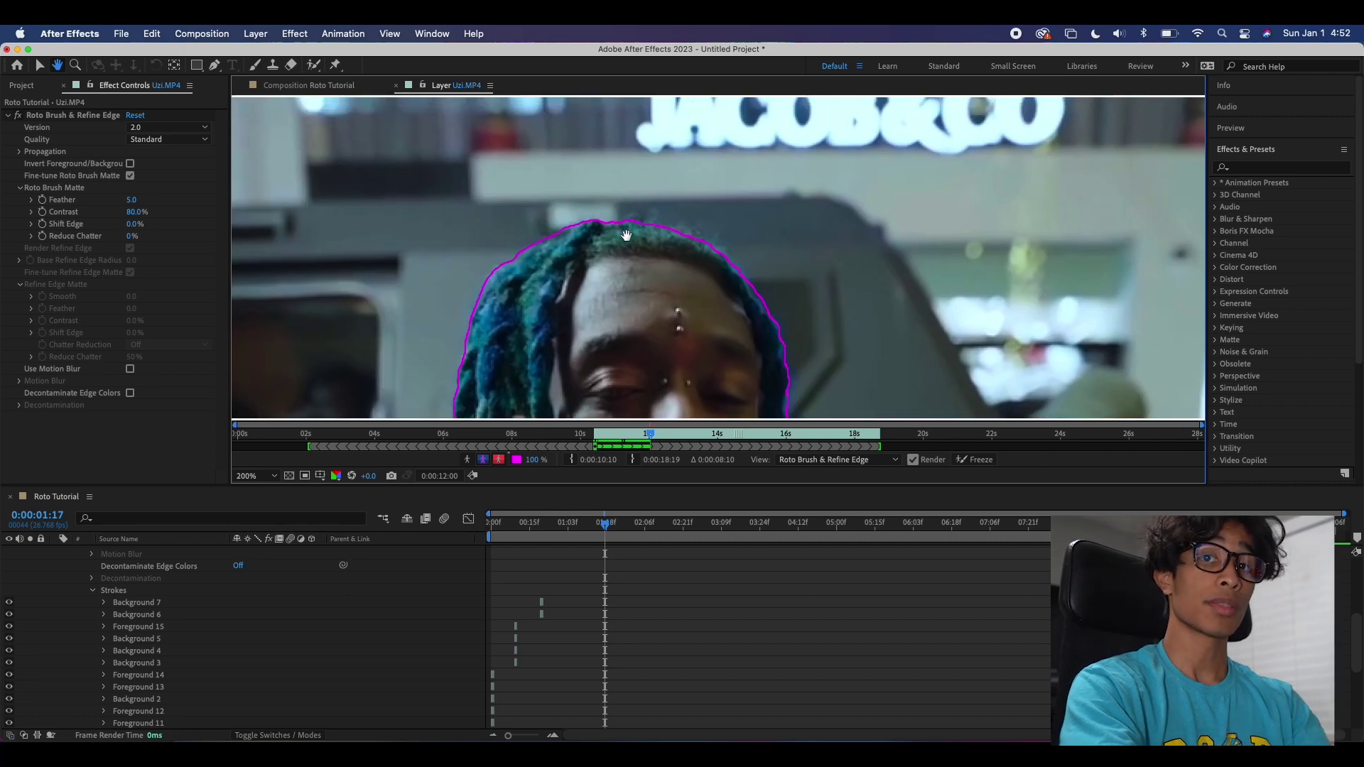
pyautogui.click(313, 65)
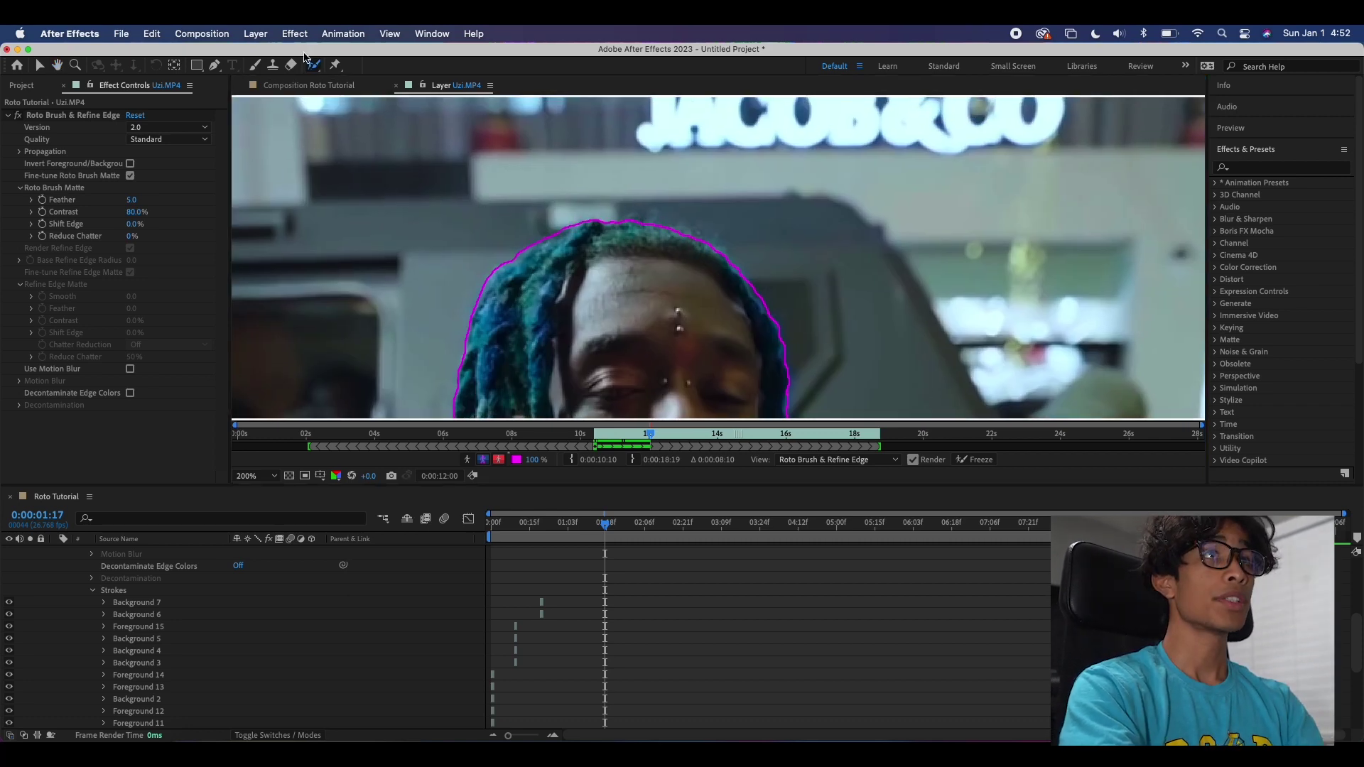
pyautogui.click(313, 64)
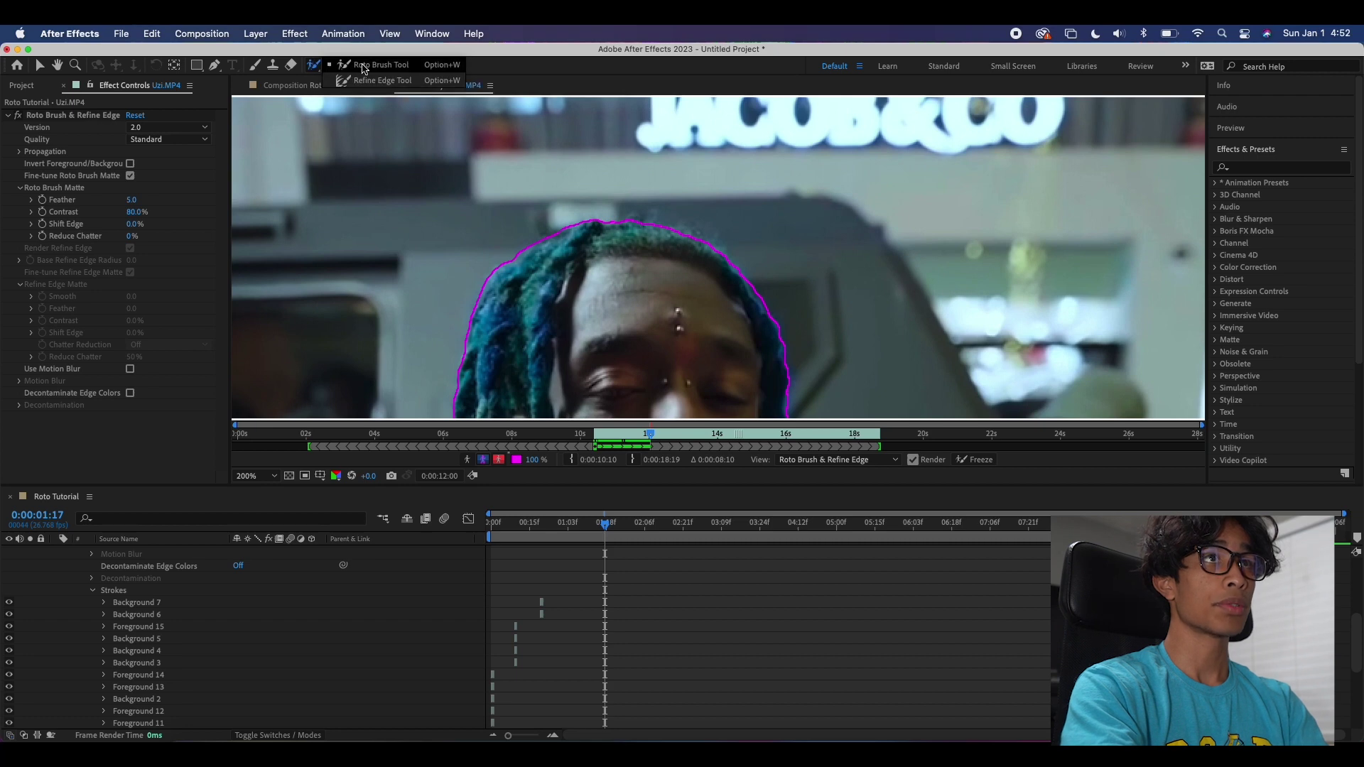
pyautogui.click(368, 81)
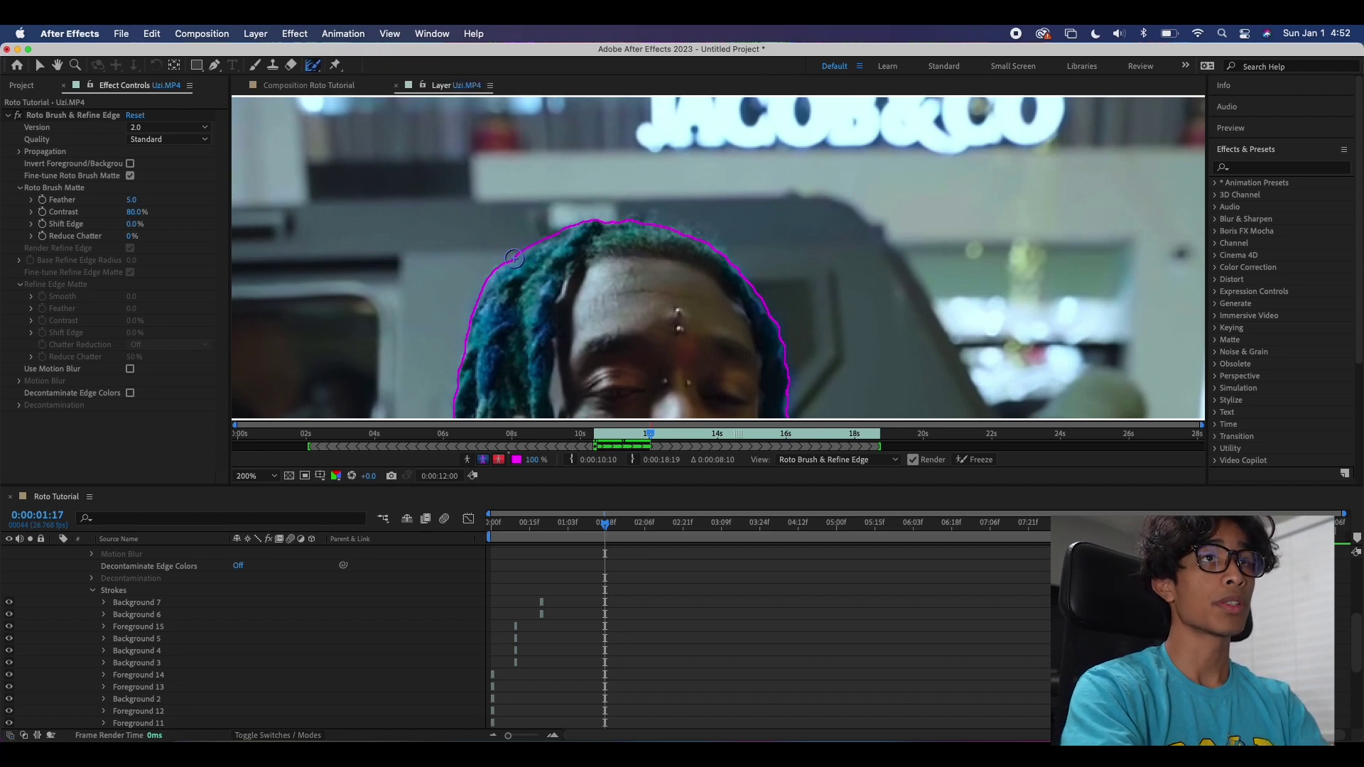
# - Paint Refine Edge strokes along the top, left and right dreadlock edges, then advance a few frames
pyautogui.moveTo(493, 272)
pyautogui.mouseDown()
pyautogui.moveTo(613, 223)
pyautogui.moveTo(716, 251)
pyautogui.mouseUp()
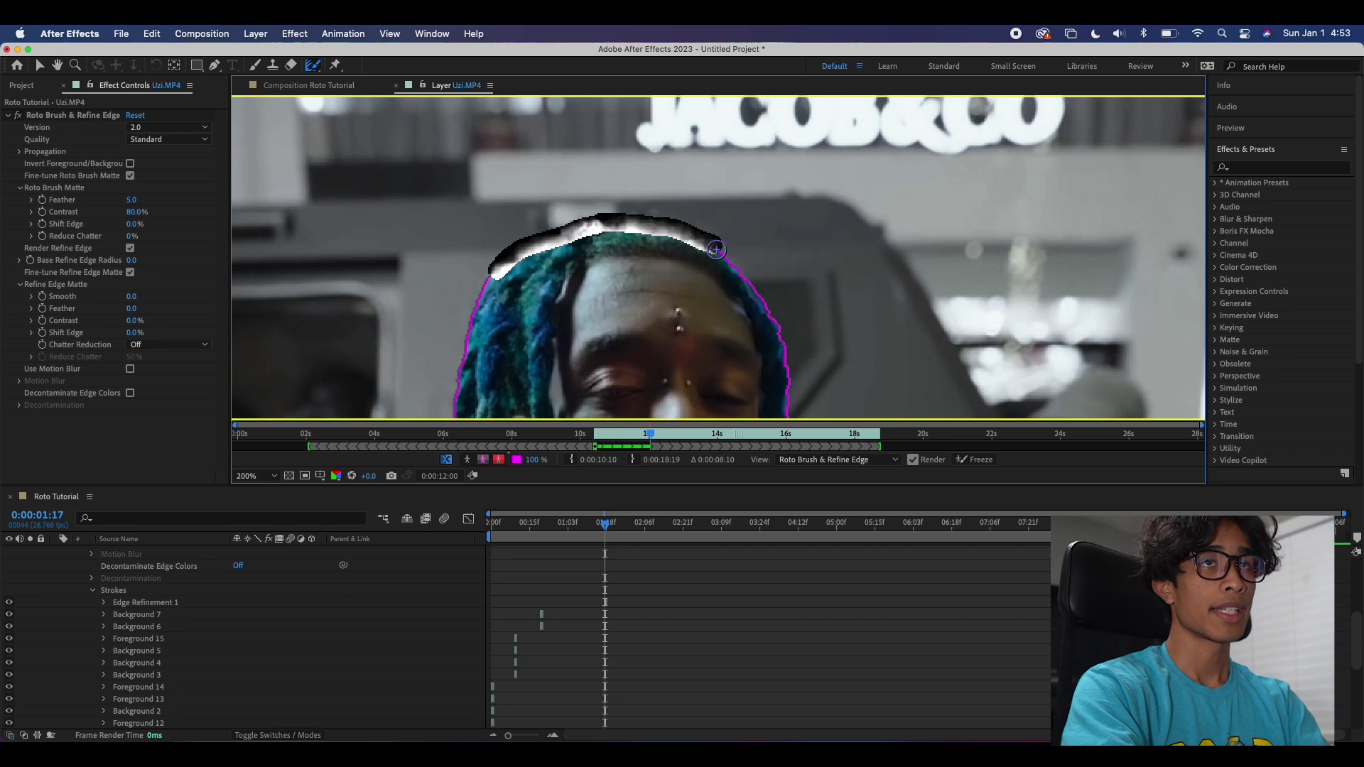
pyautogui.moveTo(492, 272); pyautogui.dragTo(469, 310)
pyautogui.moveTo(716, 253); pyautogui.dragTo(760, 292)
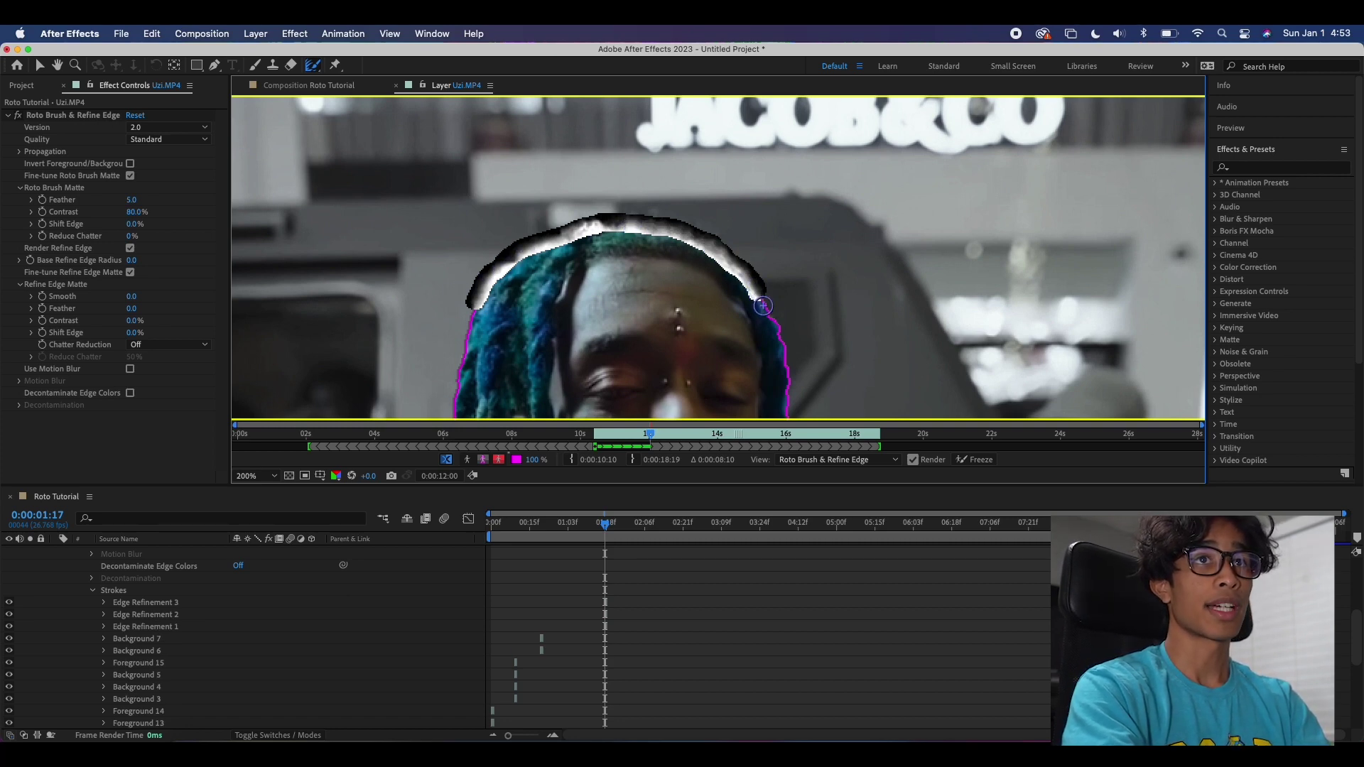
pyautogui.moveTo(761, 295)
pyautogui.mouseDown()
pyautogui.moveTo(780, 339)
pyautogui.moveTo(771, 304)
pyautogui.mouseUp()
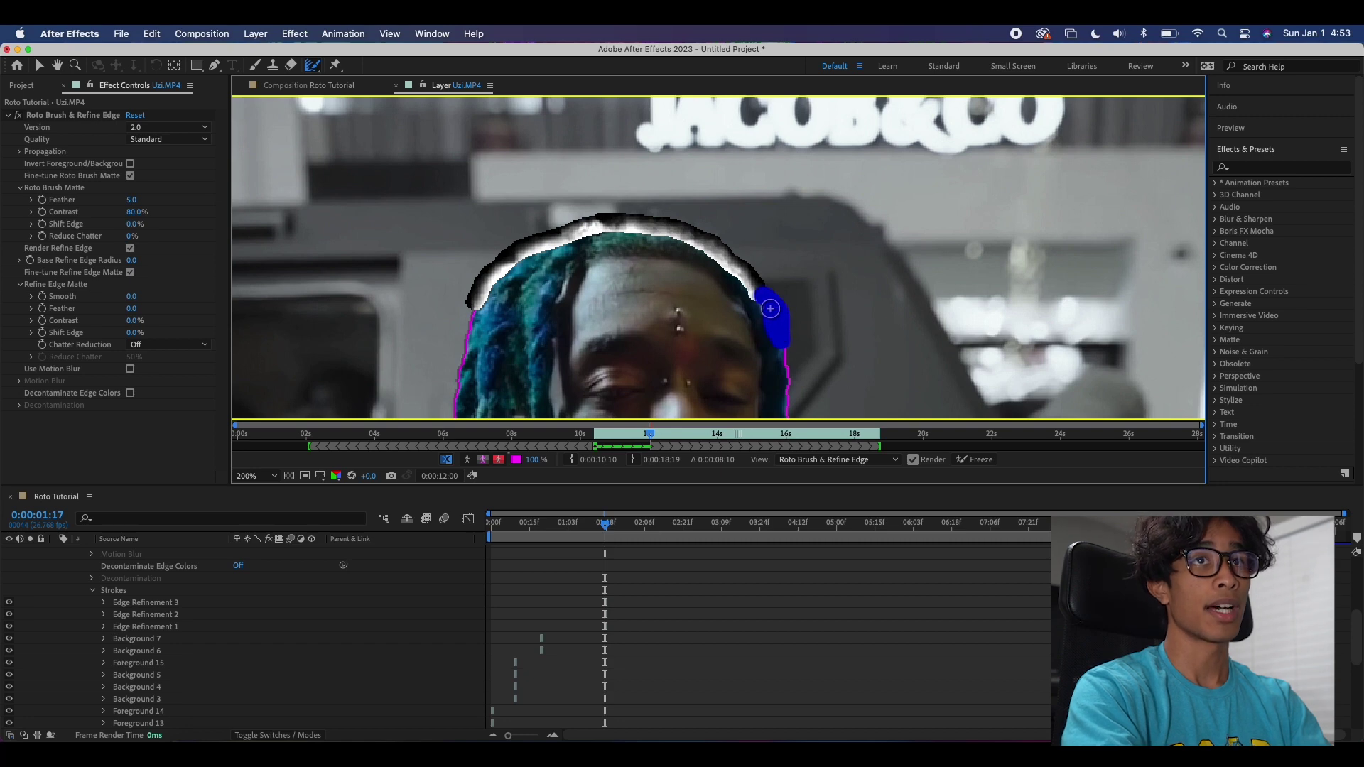
pyautogui.moveTo(473, 299); pyautogui.dragTo(462, 351)
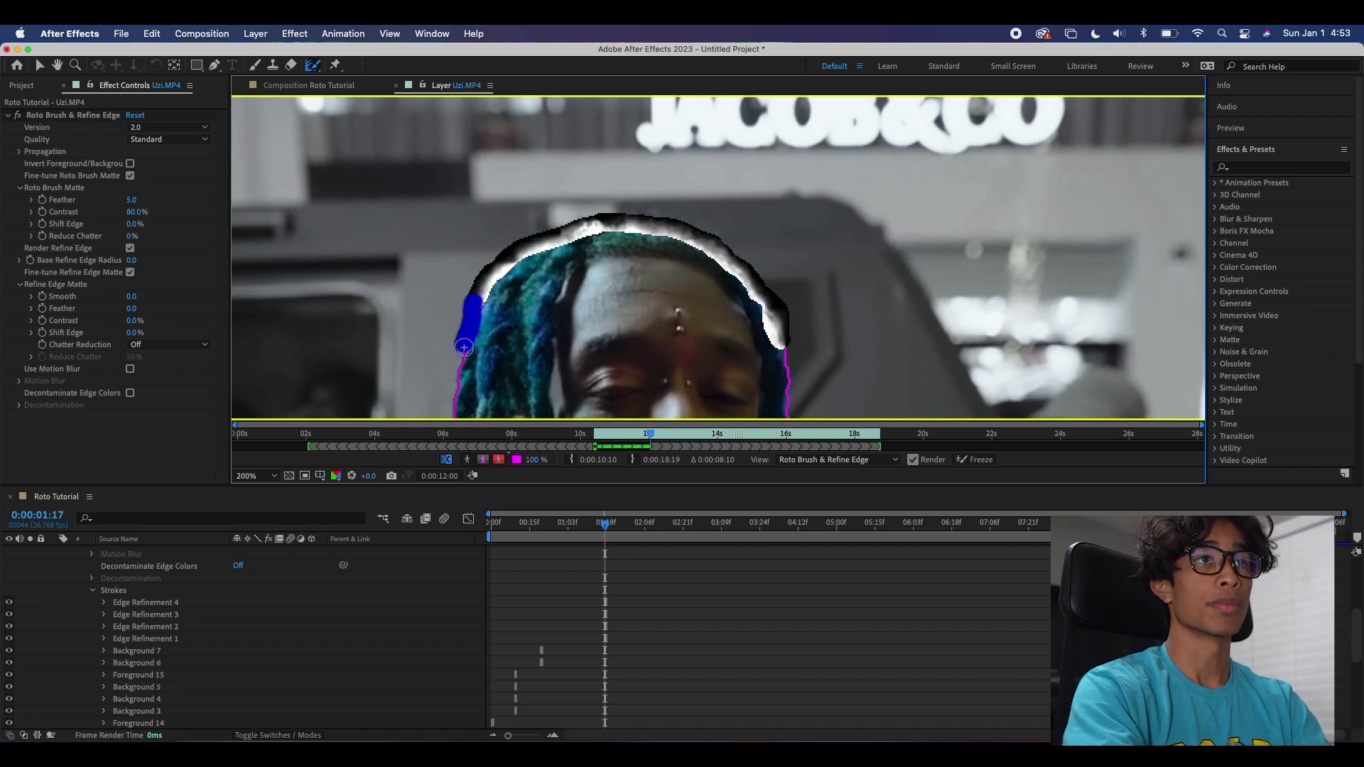
pyautogui.moveTo(462, 352); pyautogui.dragTo(460, 353)
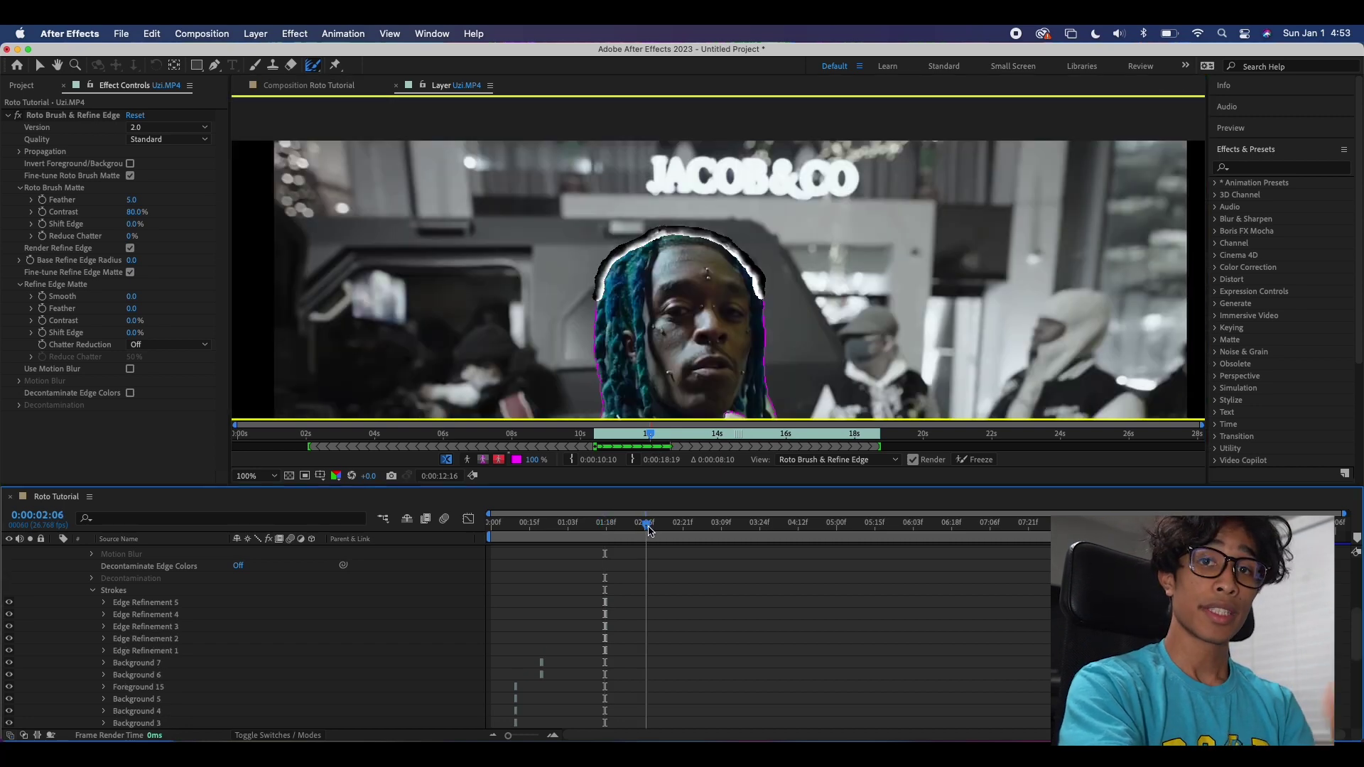
pyautogui.moveTo(649, 530); pyautogui.dragTo(704, 532)
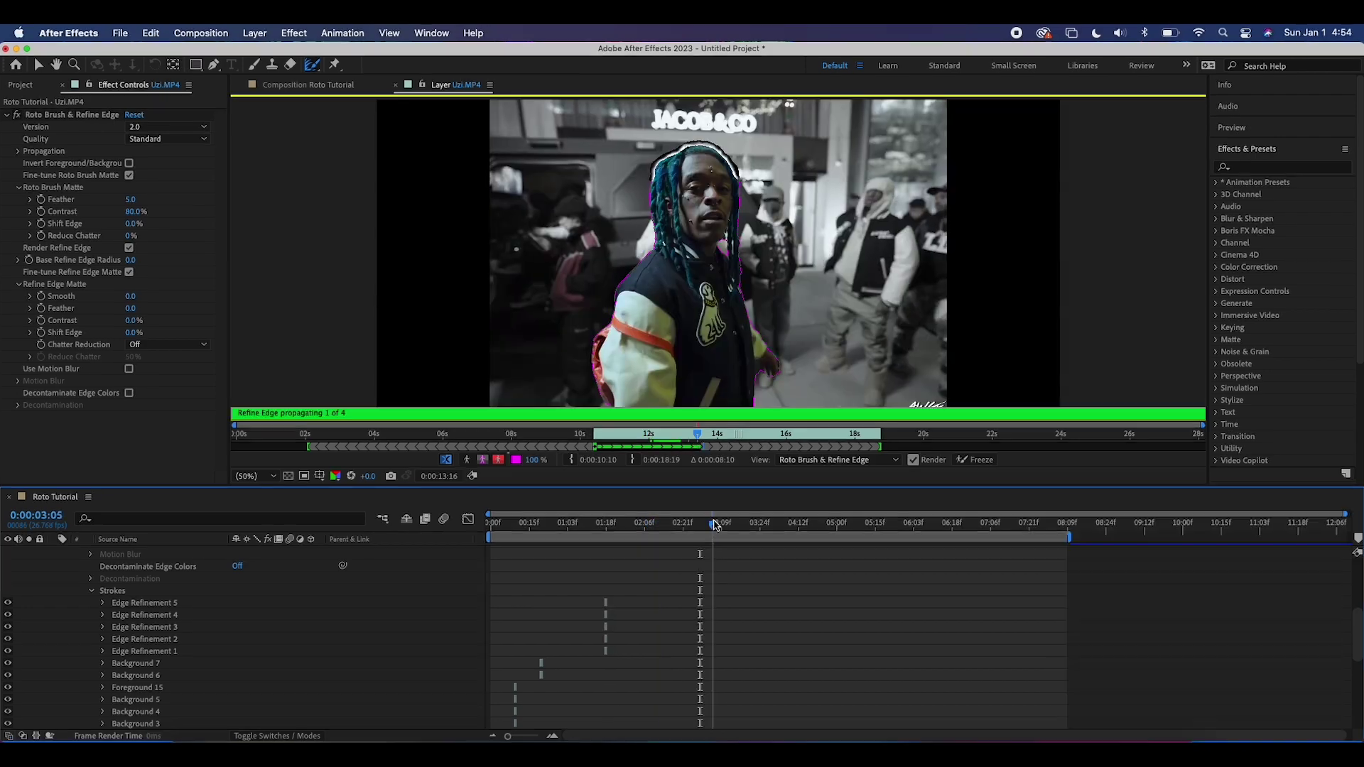
# - Scrub through the remaining frames checking the matte, then Freeze the roto across all 226 frames
pyautogui.moveTo(710, 529); pyautogui.dragTo(924, 540)
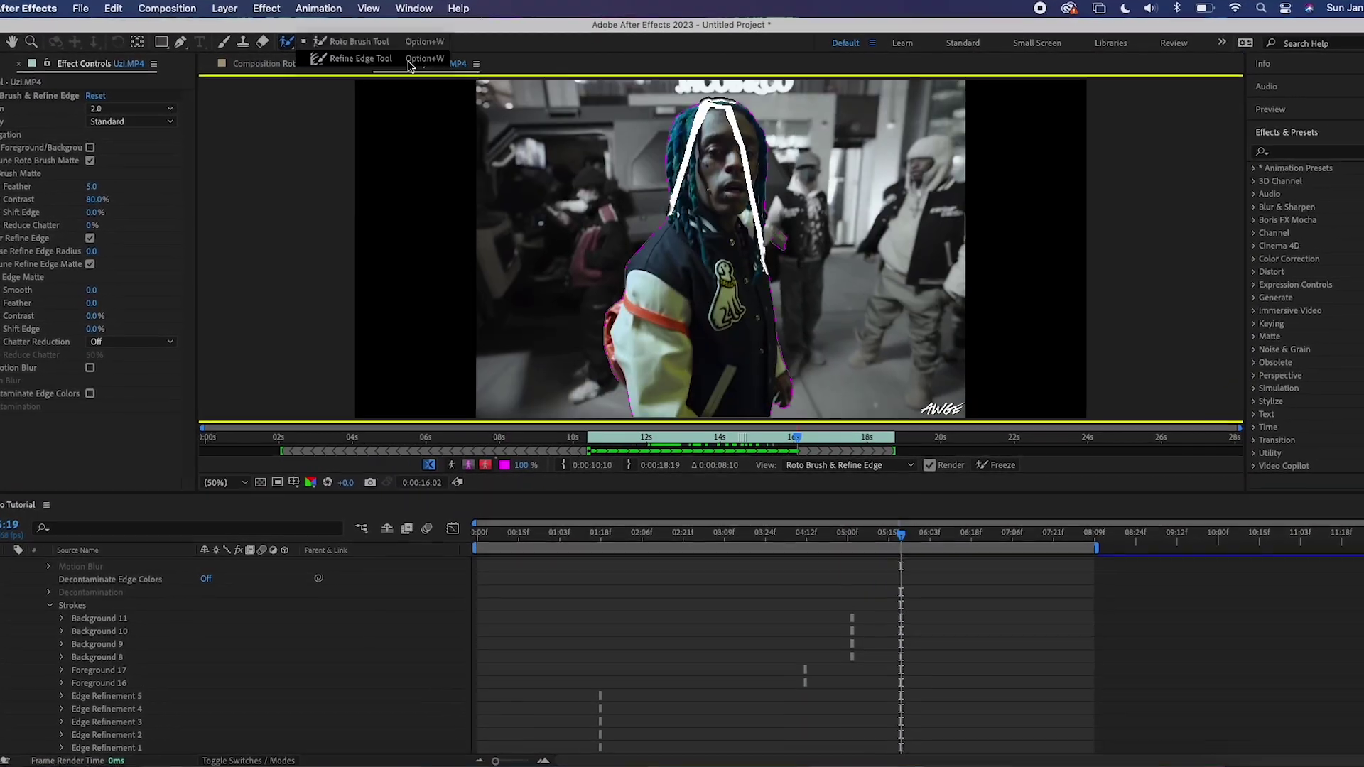
pyautogui.moveTo(897, 541); pyautogui.dragTo(1118, 544)
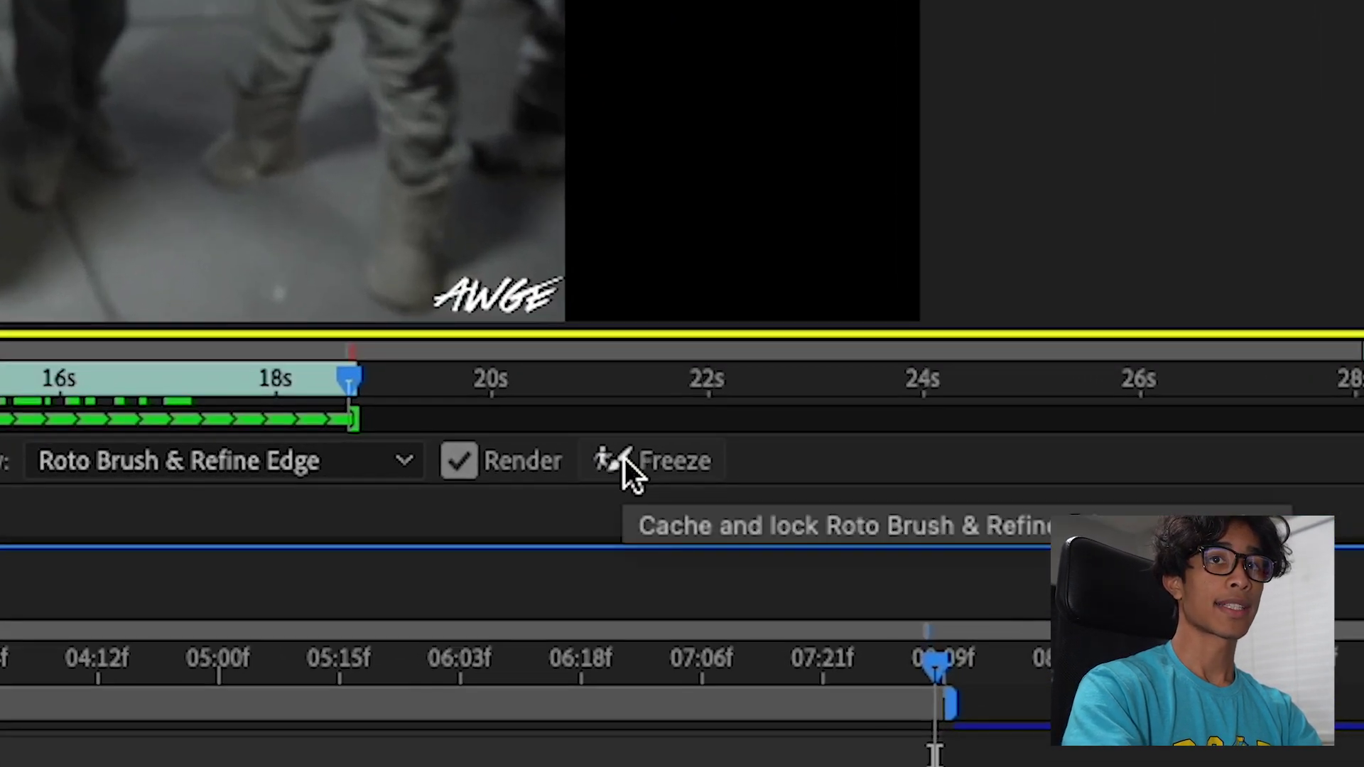
pyautogui.click(625, 460)
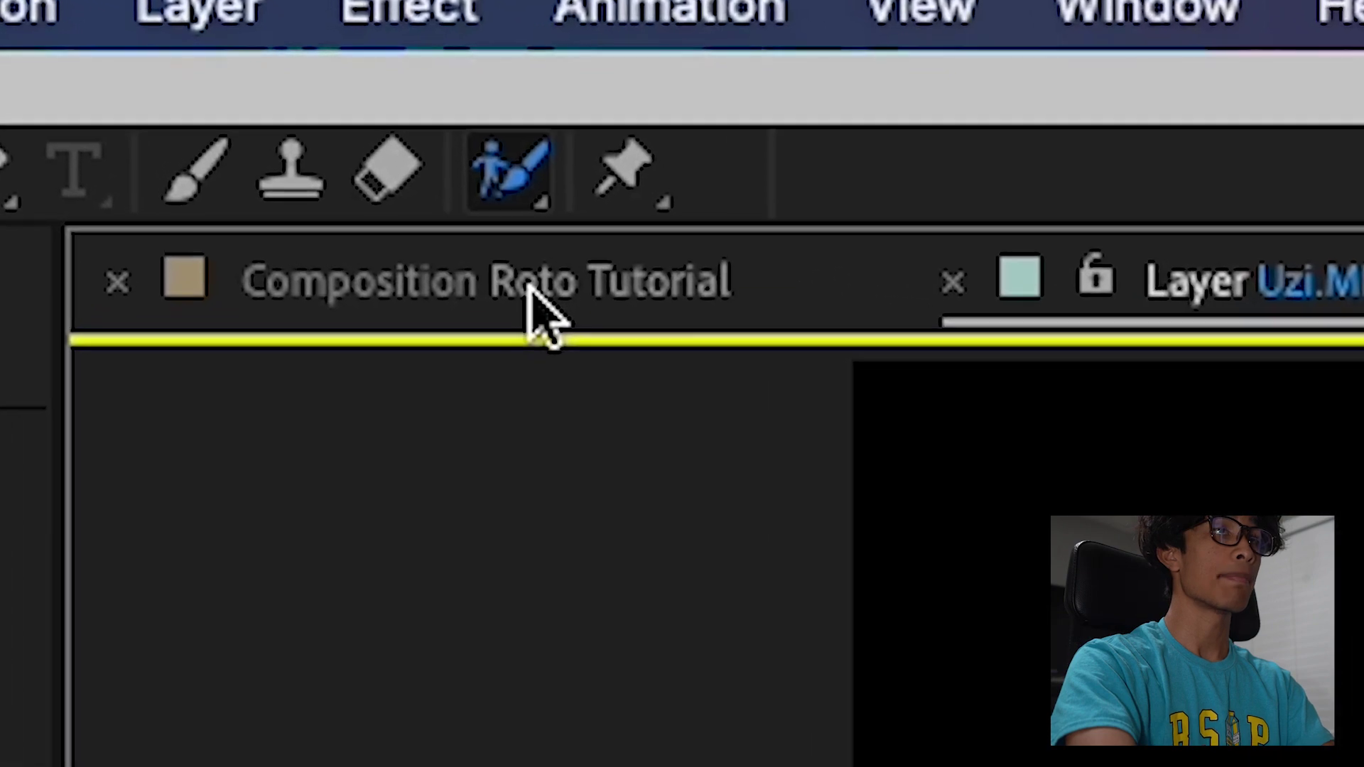
# - Return to the Roto Tutorial comp and move the LIL UZI VERT text layer below Uzi.MP4
pyautogui.click(531, 293)
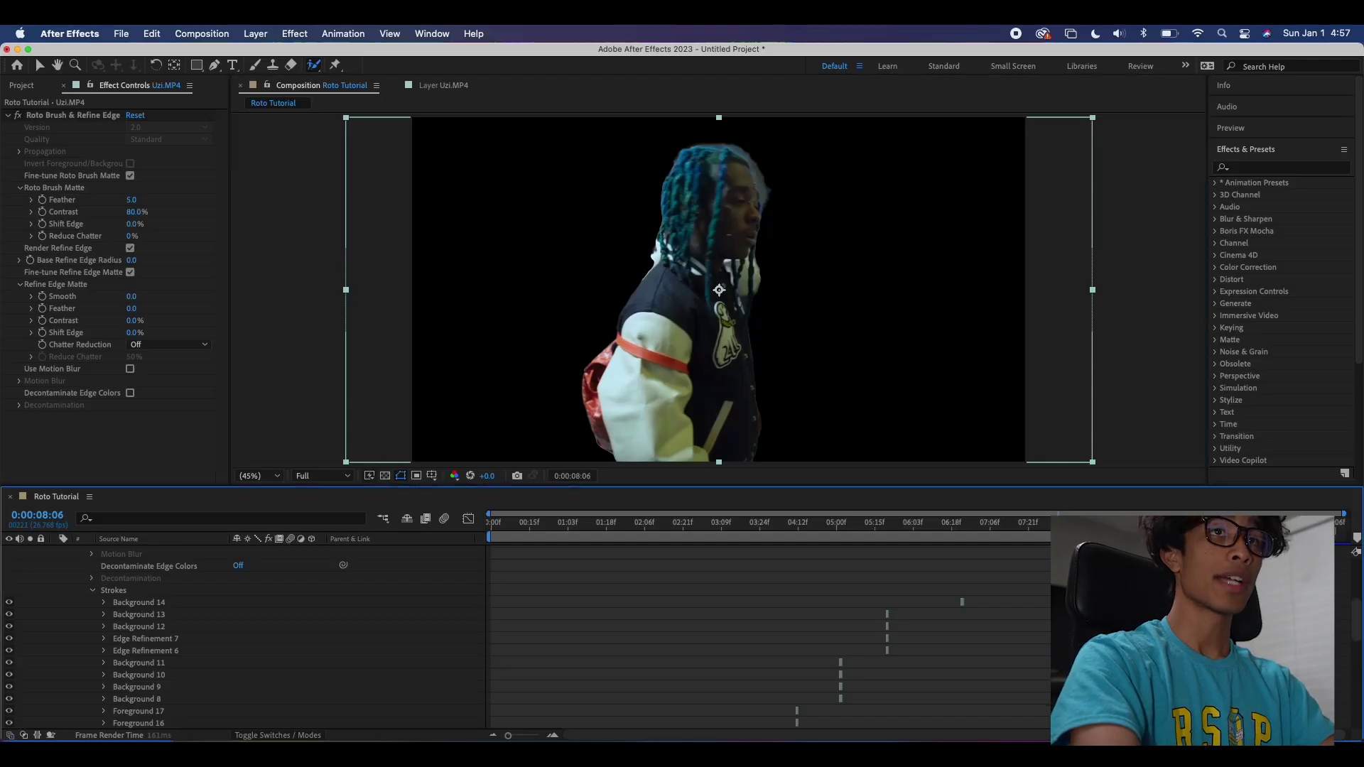
pyautogui.moveTo(1336, 523); pyautogui.dragTo(710, 533)
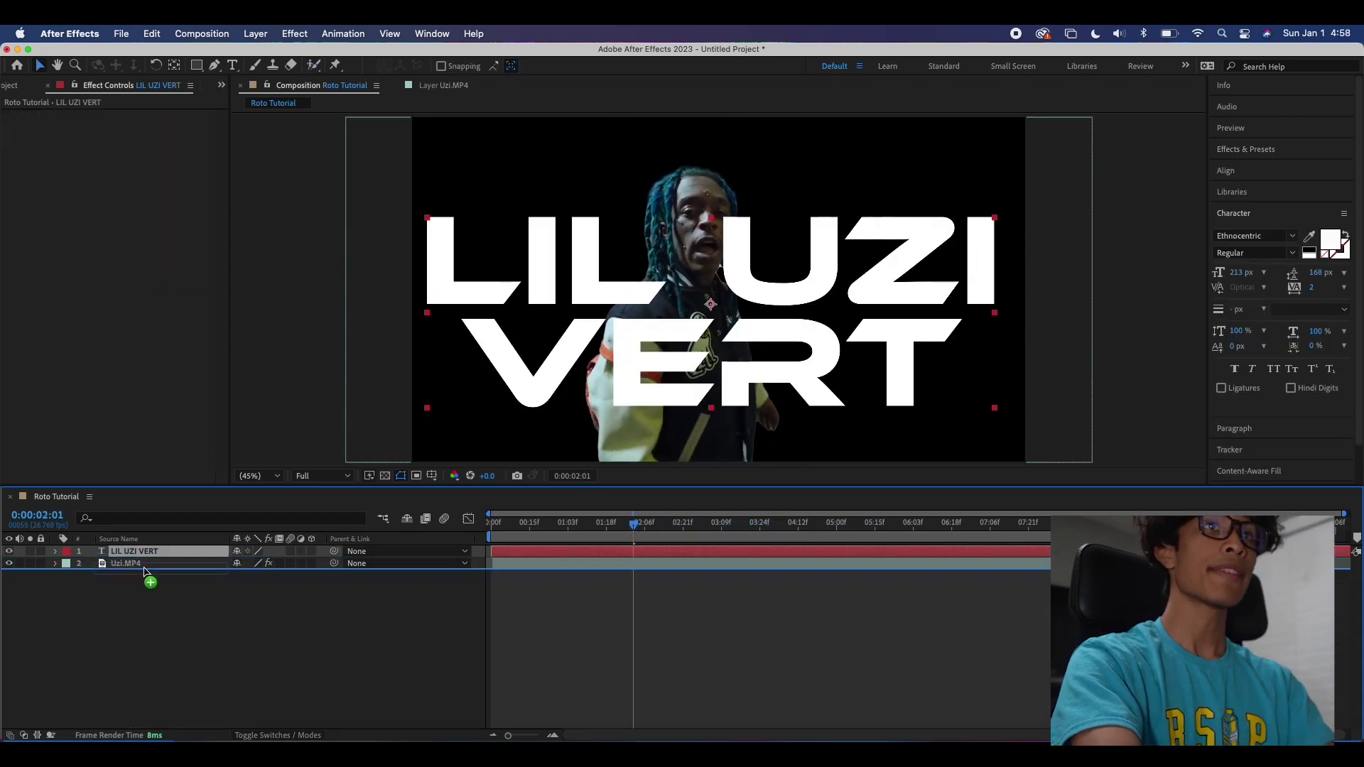
pyautogui.moveTo(144, 578); pyautogui.dragTo(145, 579)
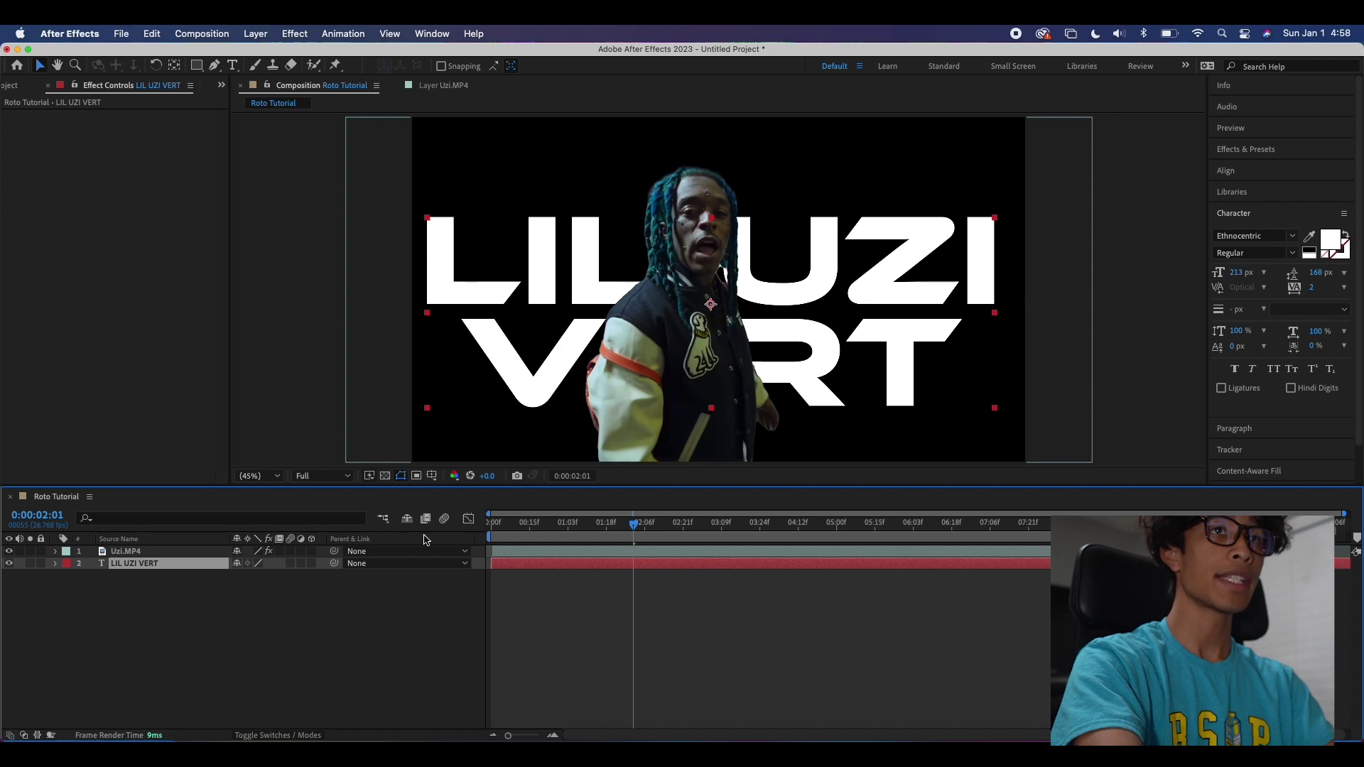